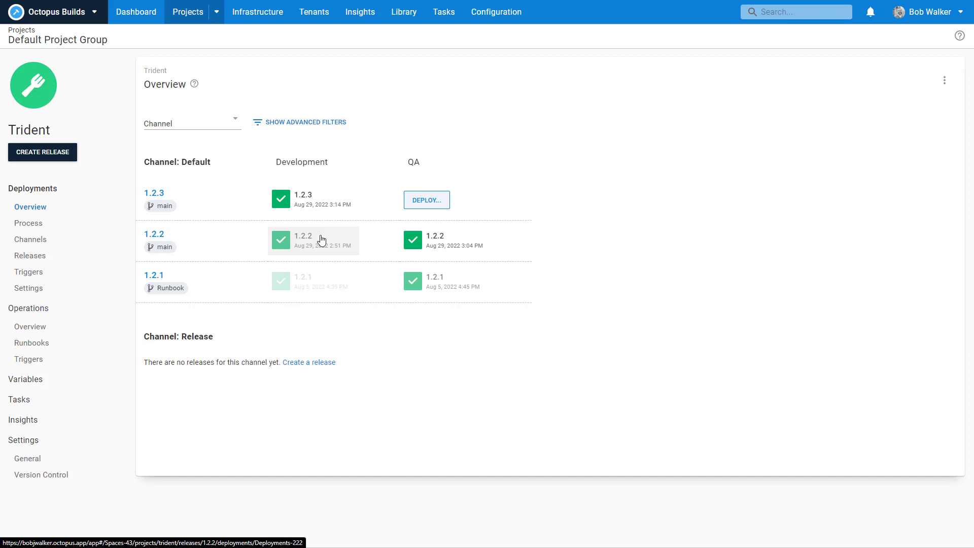
Examine the task log of the Trident release 1.2.3 deployment to Development.
click(322, 208)
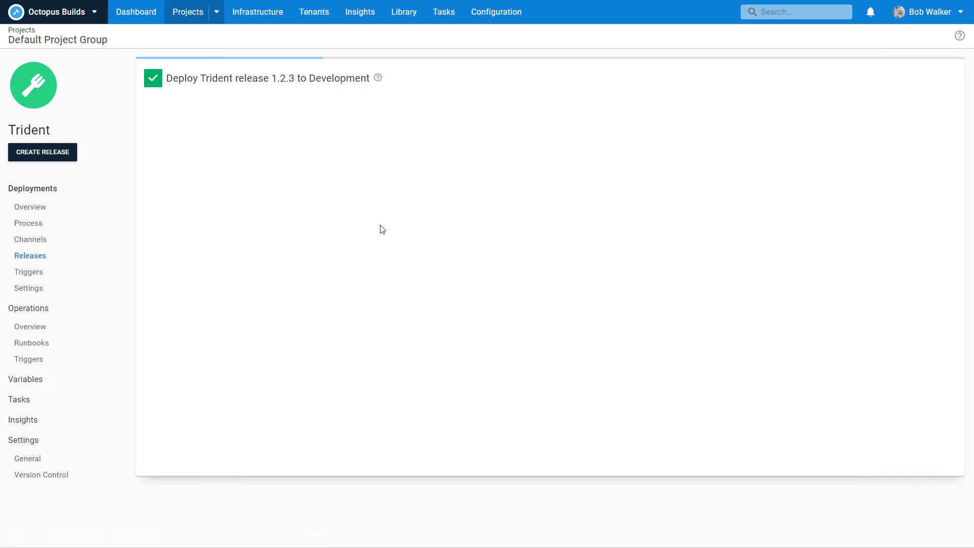
click(226, 133)
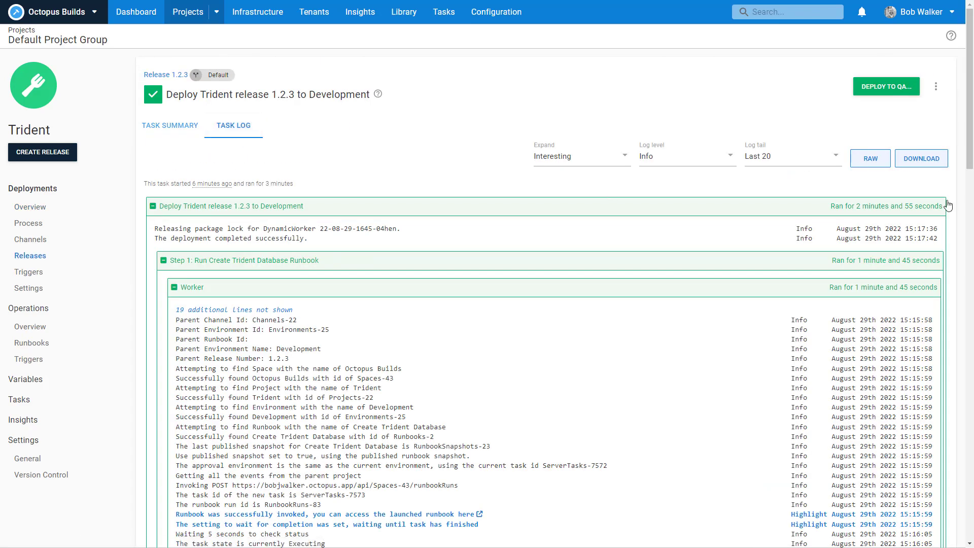
click(153, 206)
click(154, 207)
click(190, 129)
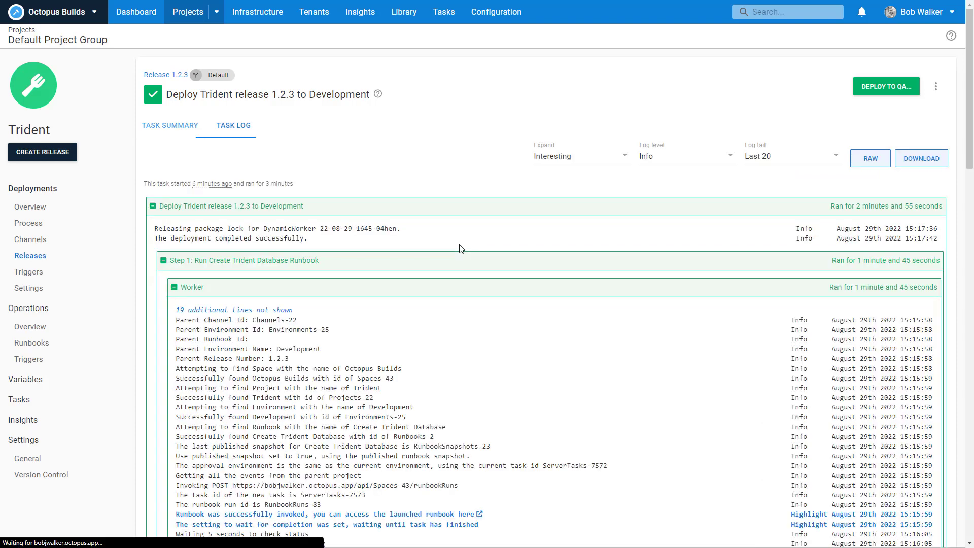
Review the redeployment options for release 1.2.2 in Development, leaving without deploying.
click(73, 211)
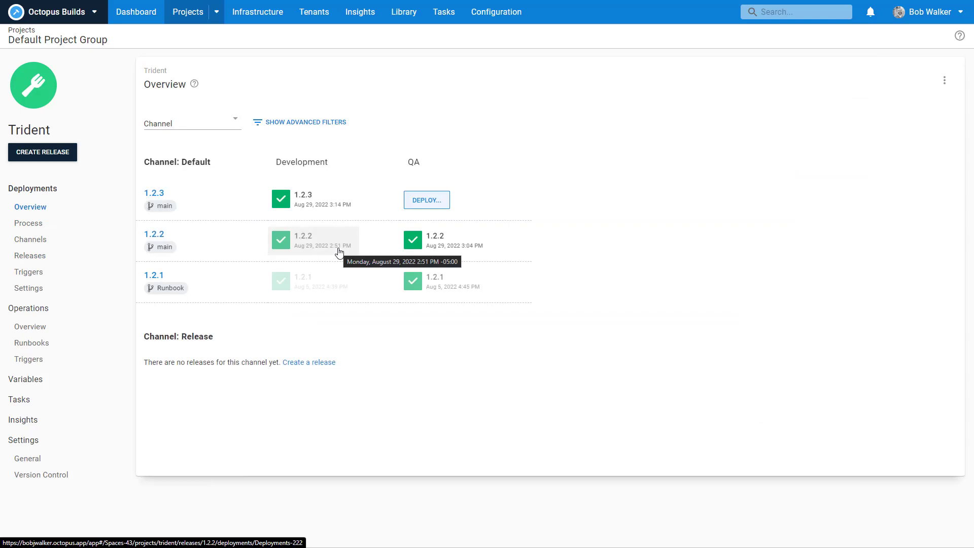
click(339, 252)
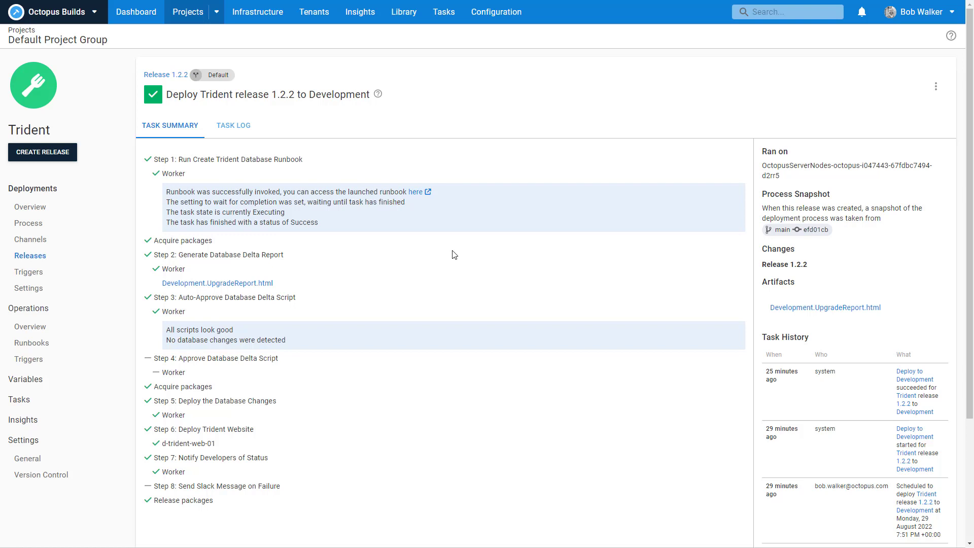
click(937, 91)
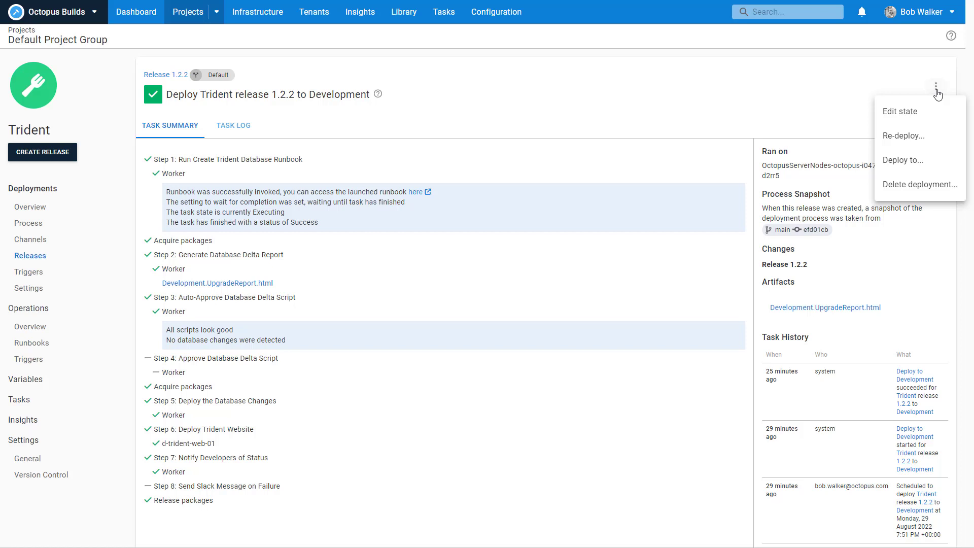
click(924, 144)
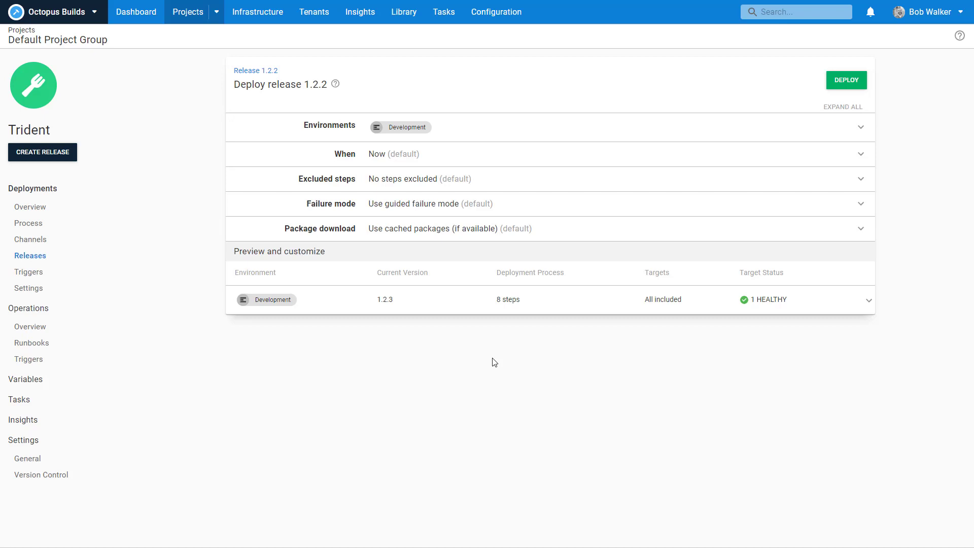
key(alt+Left)
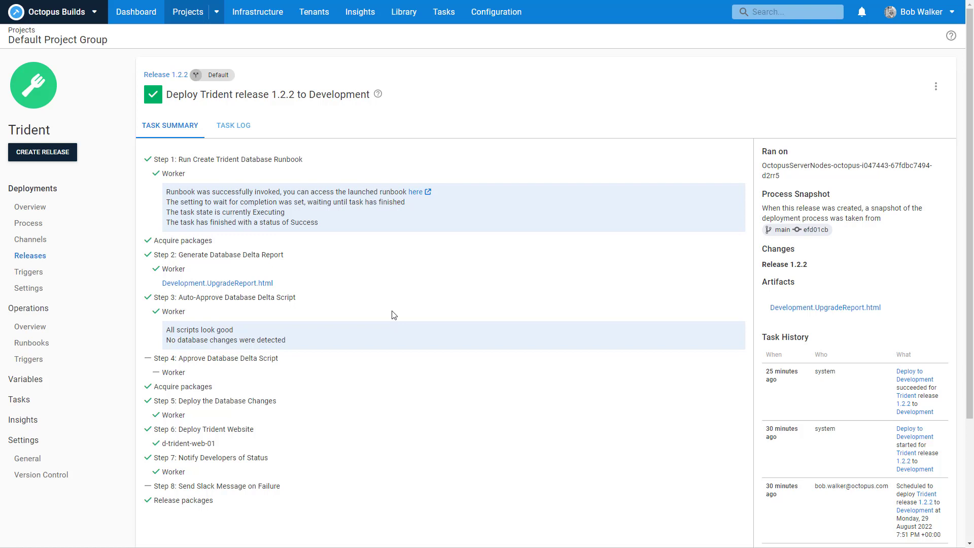
Download Development.UpgradeReport.html from release 1.2.2's Development deployment and review the scripts in the delta report.
click(45, 206)
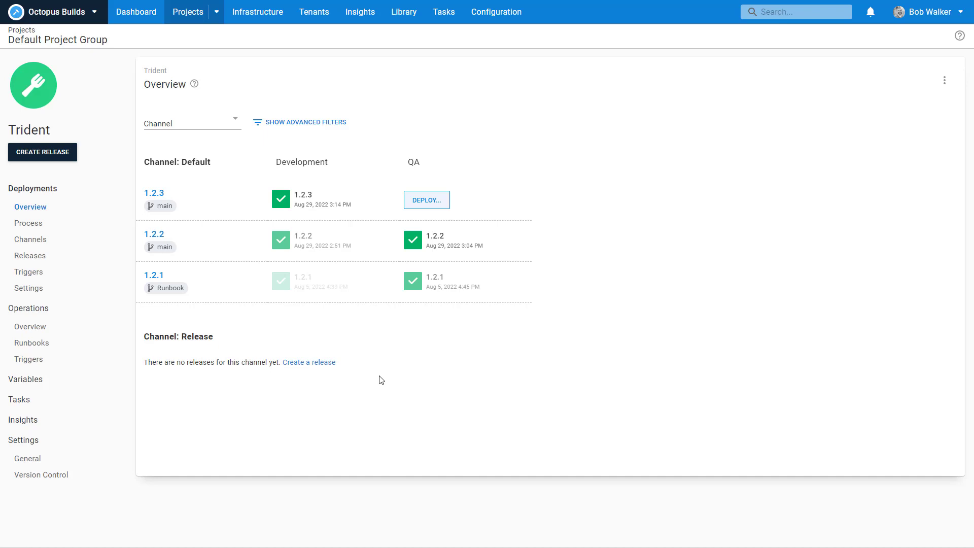
click(325, 255)
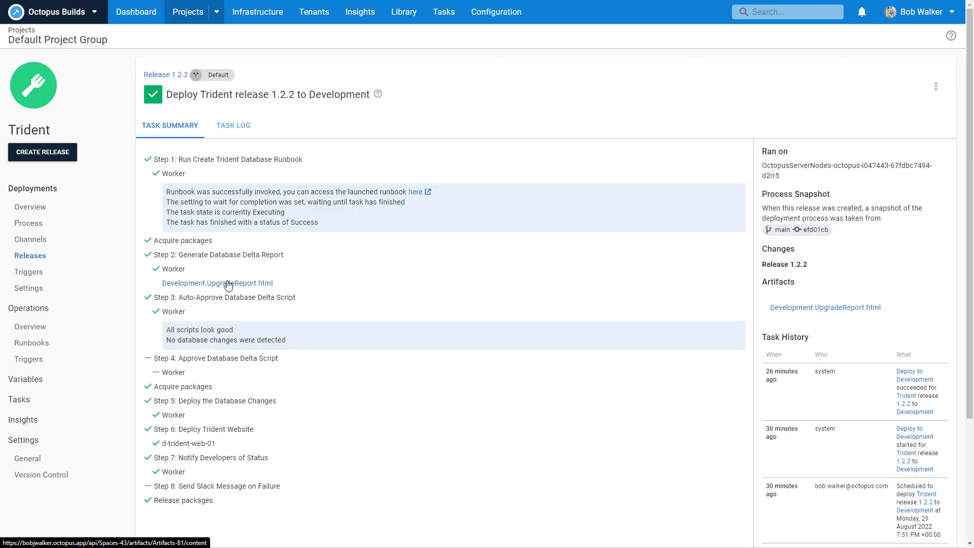
click(228, 284)
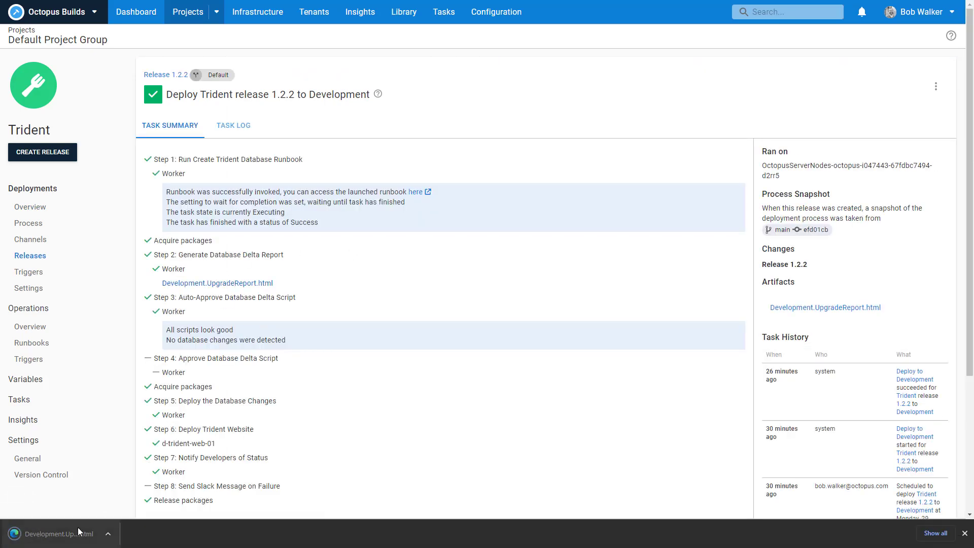
click(78, 534)
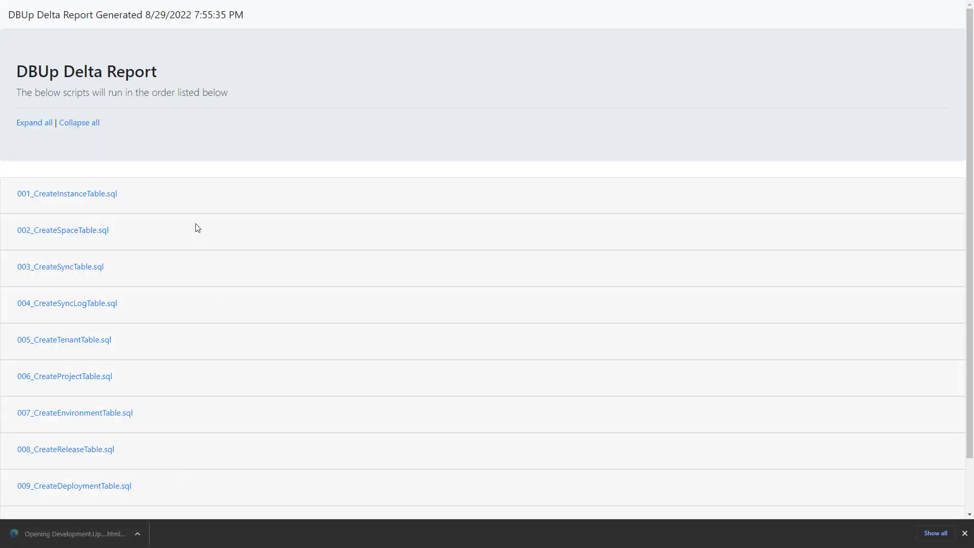
scroll(204, 197, down, 1)
scroll(204, 196, up, 1)
scroll(204, 197, down, 1)
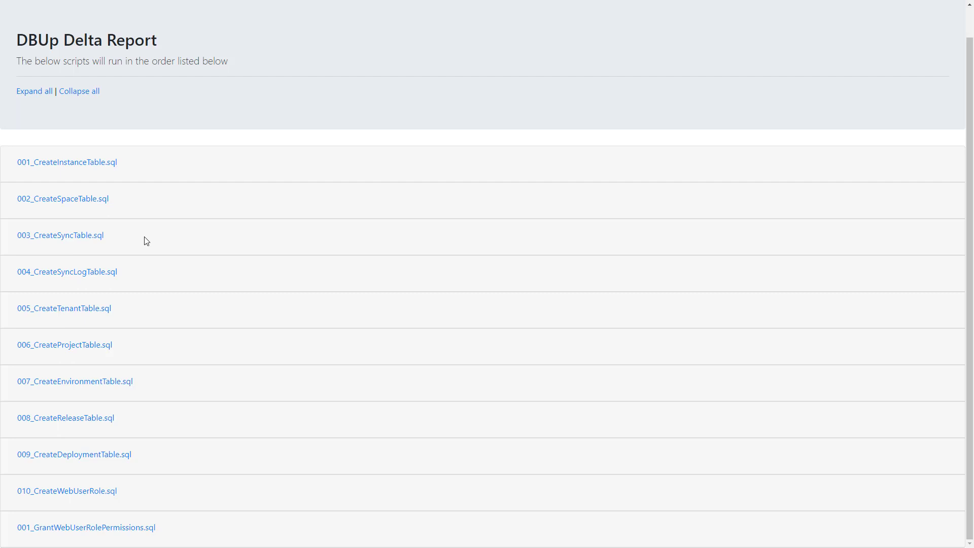
key(ctrl+w)
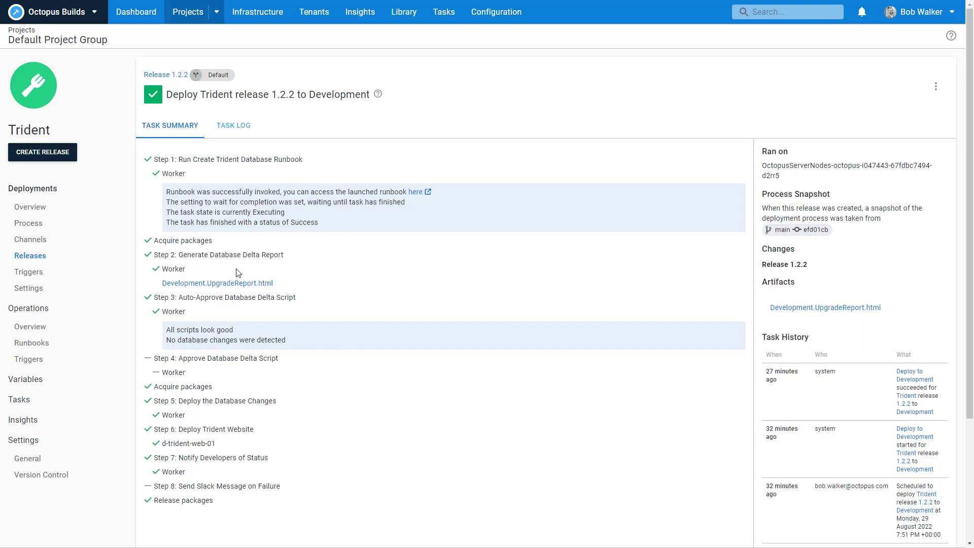
Open the database delta report from release 1.2.3's Development deployment and inspect the 001_GrantWebUserRolePermissions.sql script.
click(56, 209)
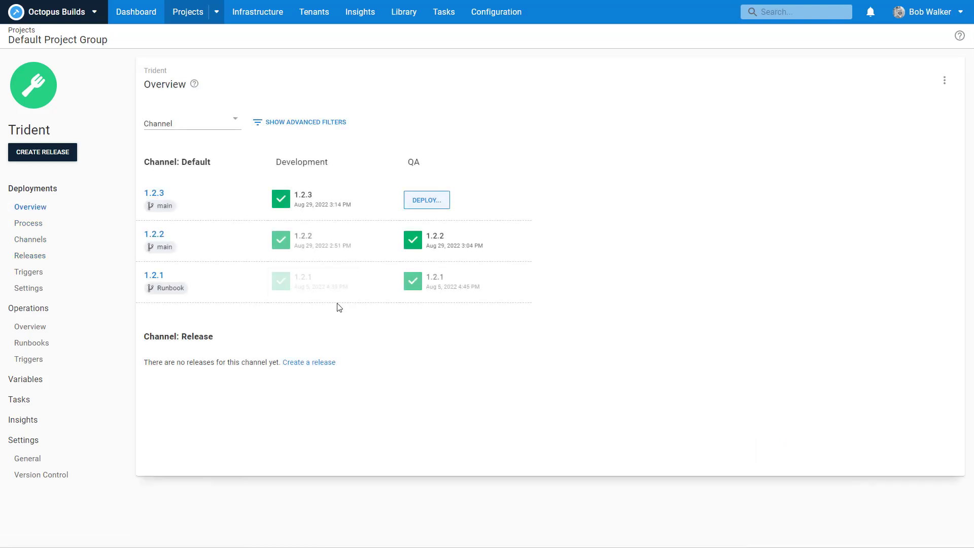
click(302, 208)
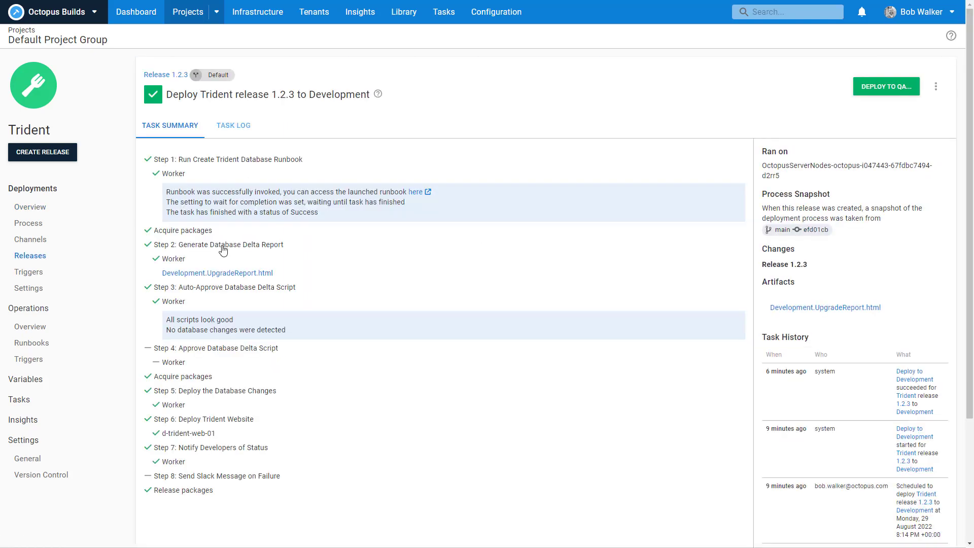
click(214, 274)
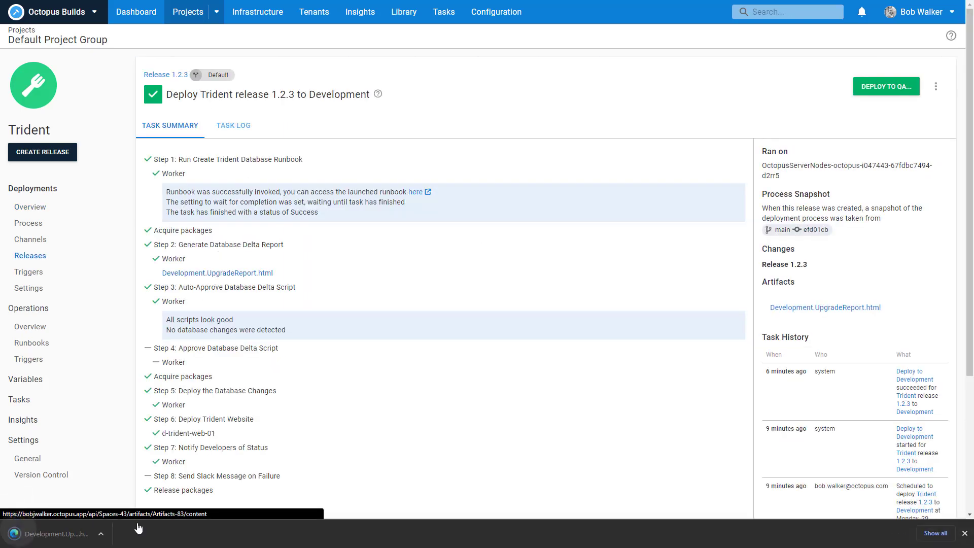
click(71, 538)
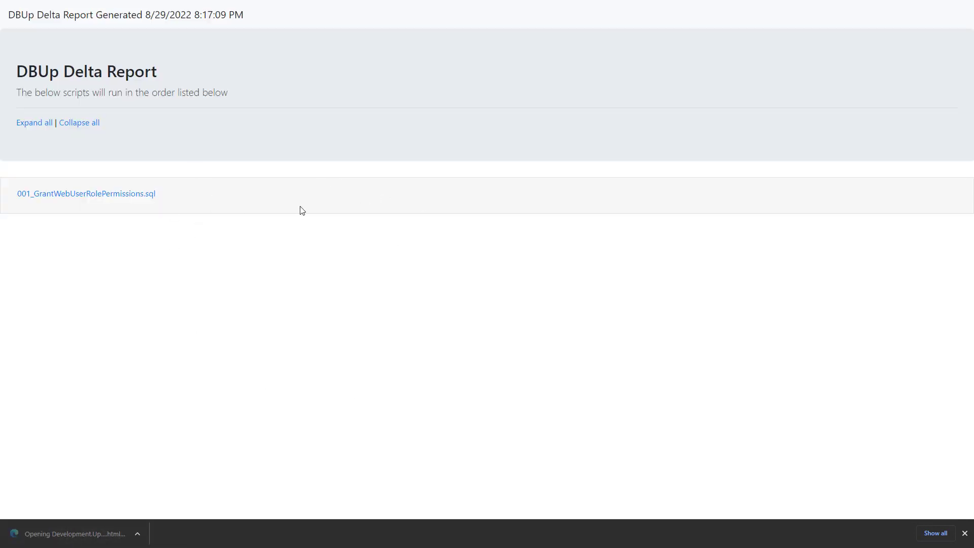
click(116, 198)
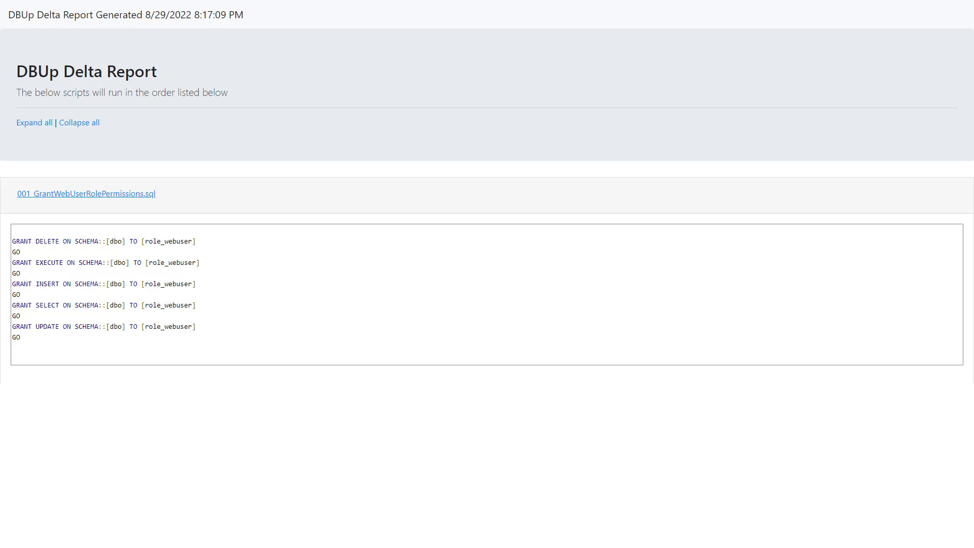
click(122, 0)
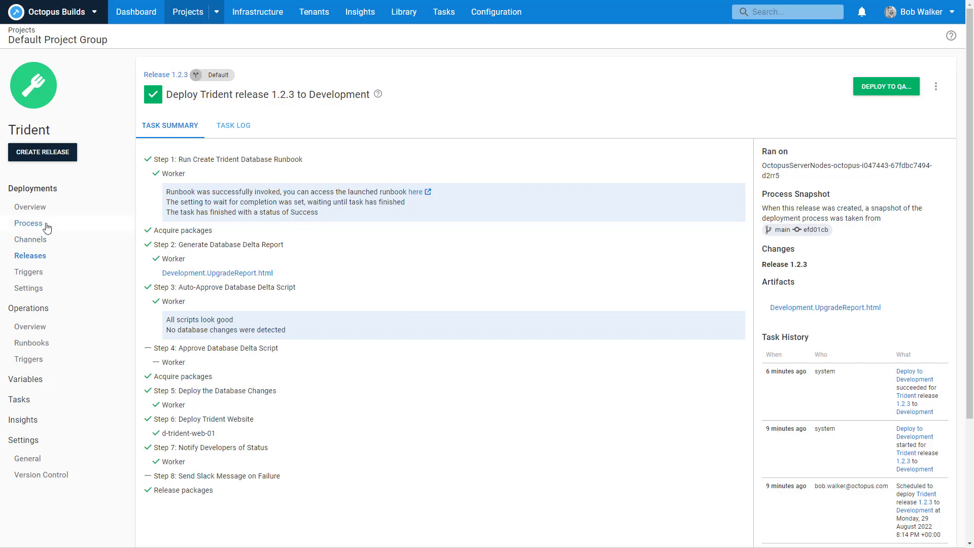
Redeploy Trident release 1.2.2 to Development with the default deployment settings.
click(15, 206)
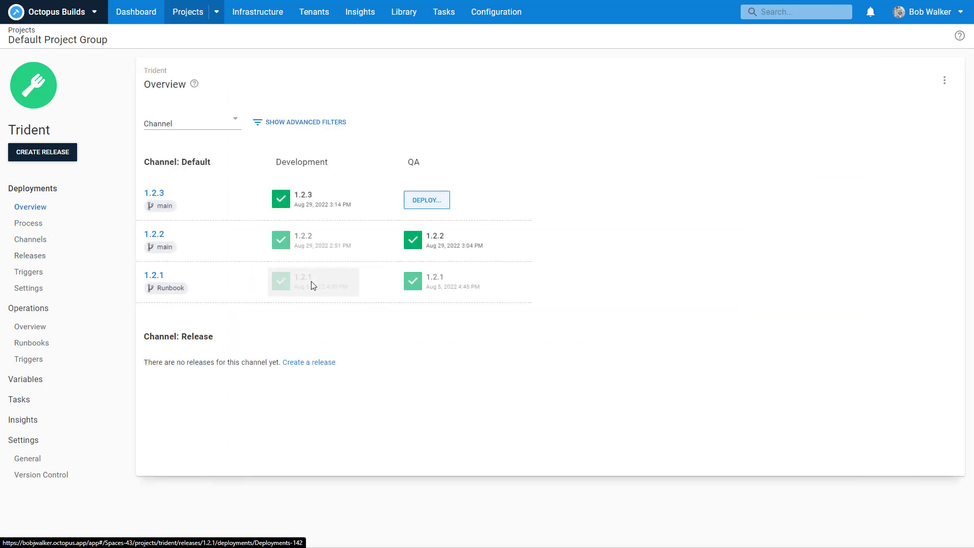
click(318, 255)
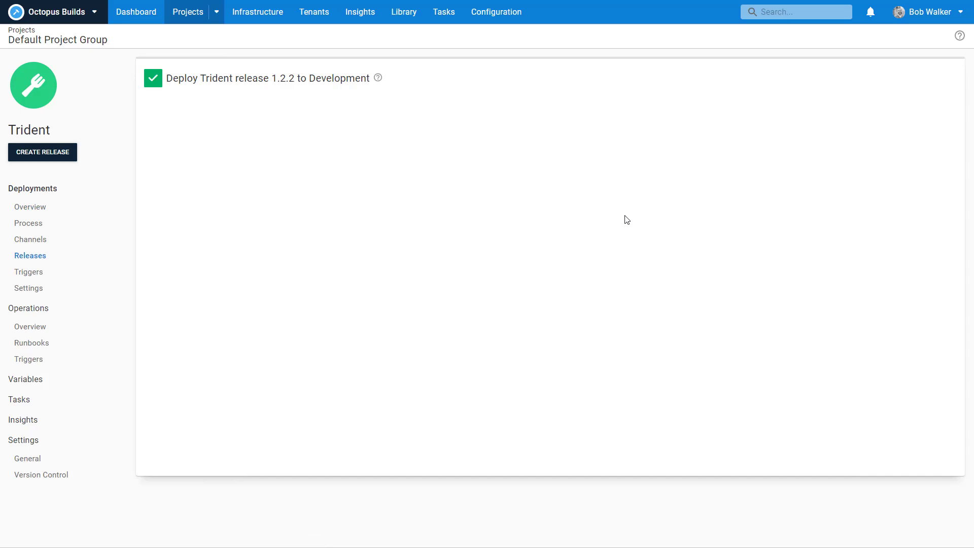
click(936, 86)
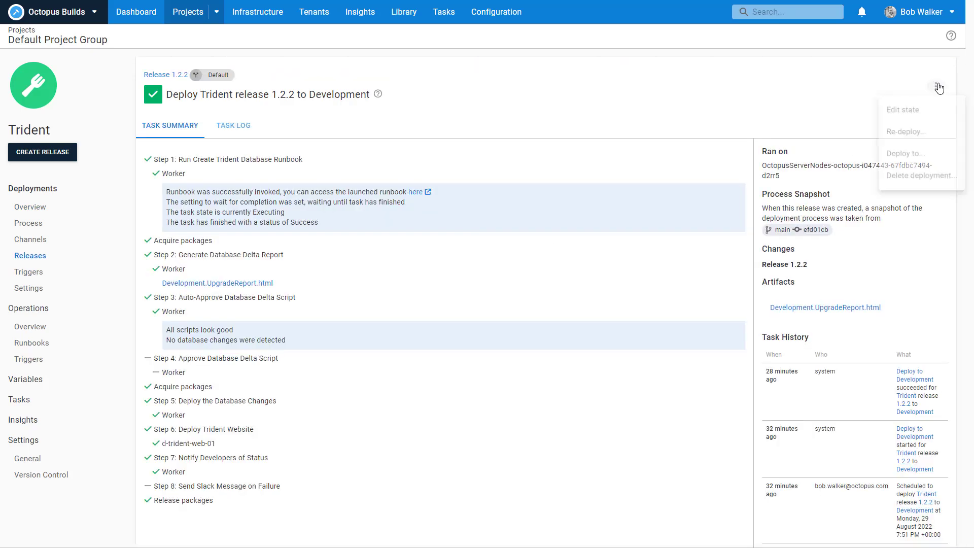
click(913, 141)
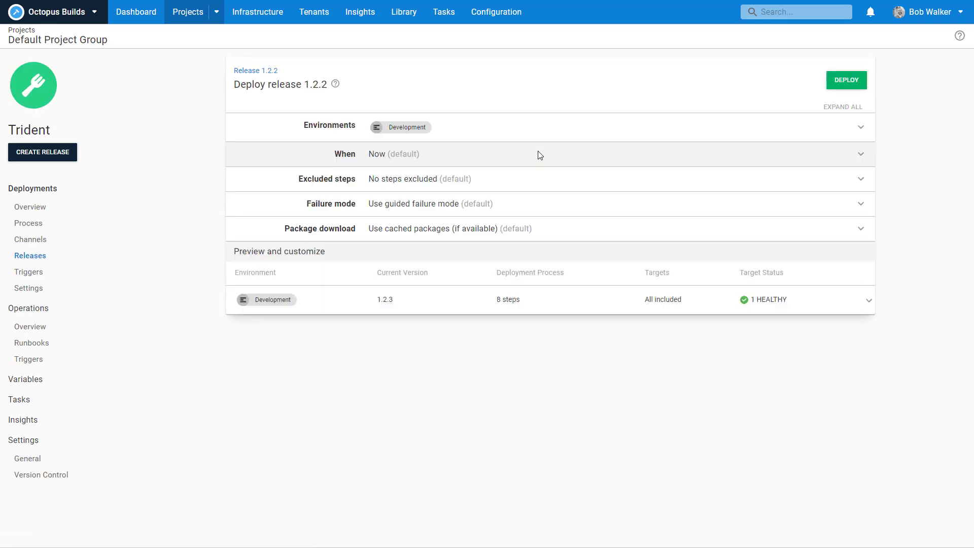
click(852, 85)
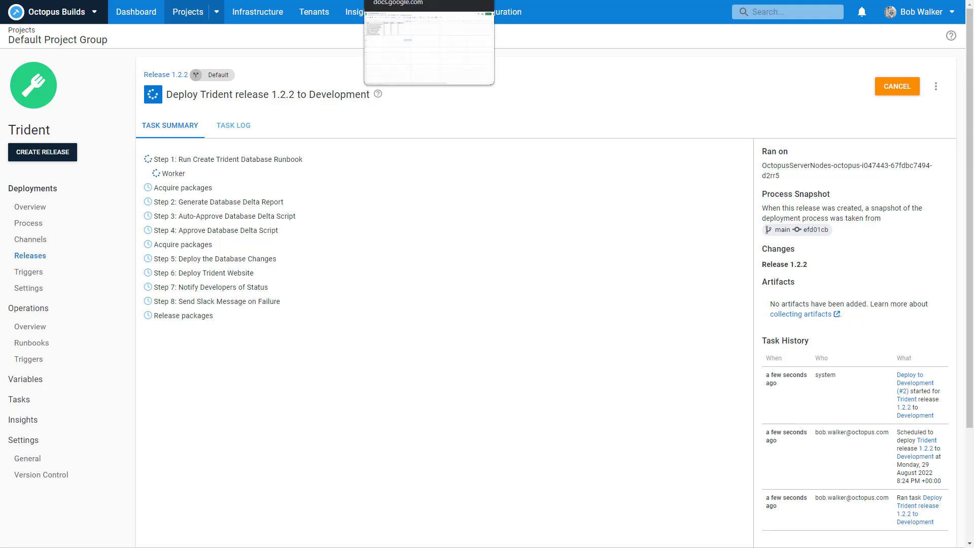
Switch to the Permissions Matrix spreadsheet in Google Sheets and compare the Deployment and Rollback columns for each process step.
click(422, 0)
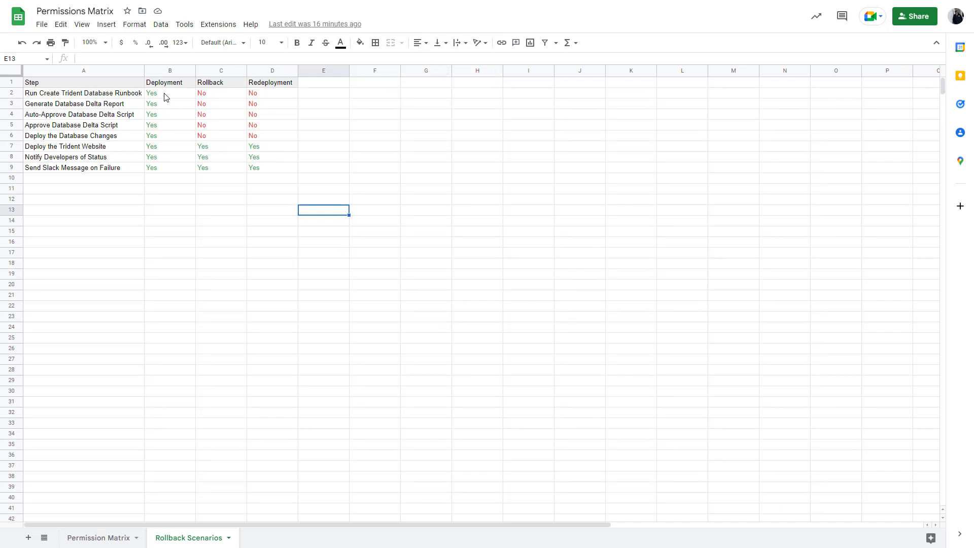
drag(164, 97, 160, 170)
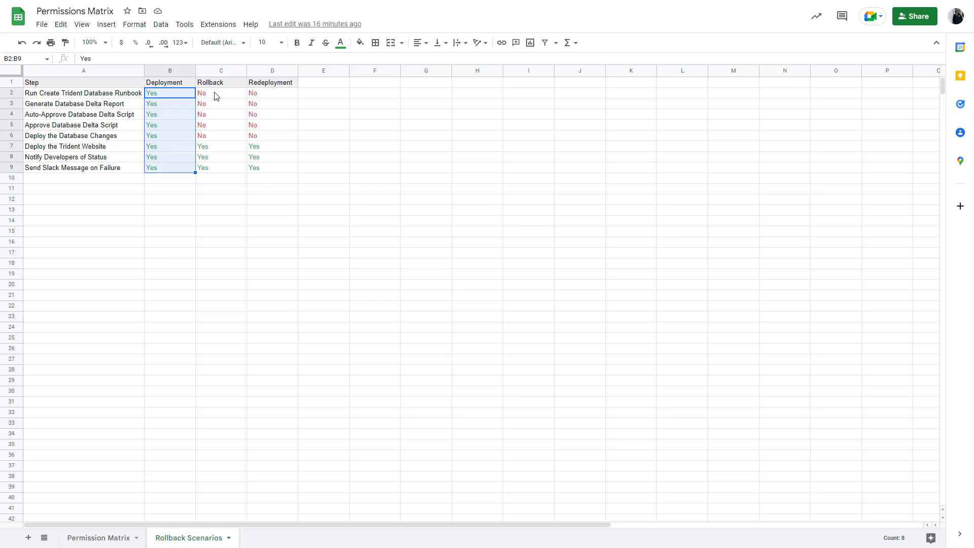
drag(214, 96, 213, 169)
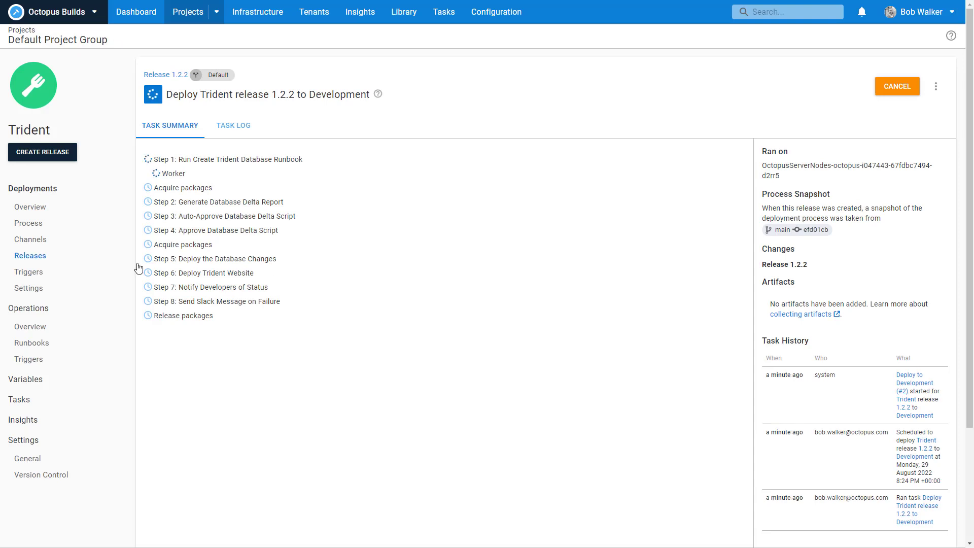
Check release 1.2.2 on the Octopus Deploy project overview and compare the Rollback and Redeployment columns in Google Sheets.
click(44, 210)
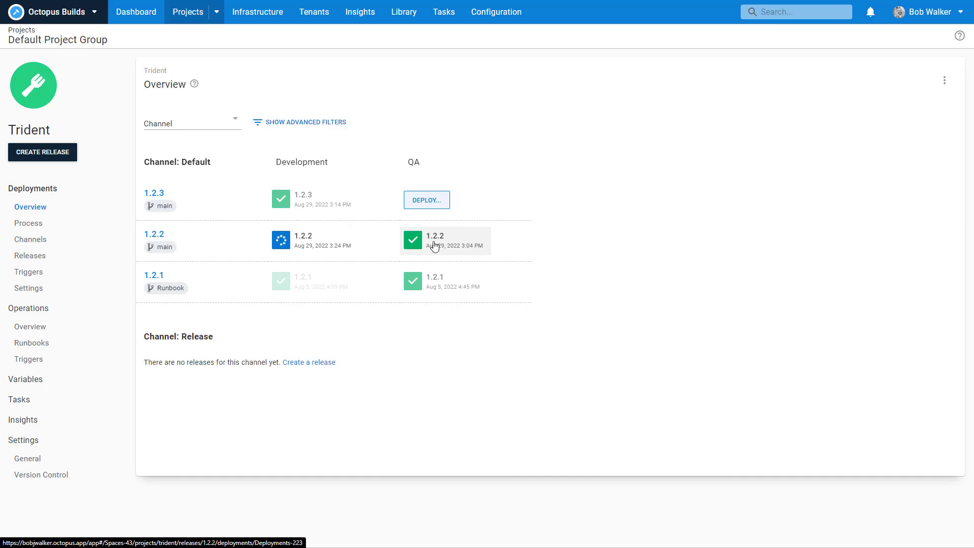
mouse_move(440, 239)
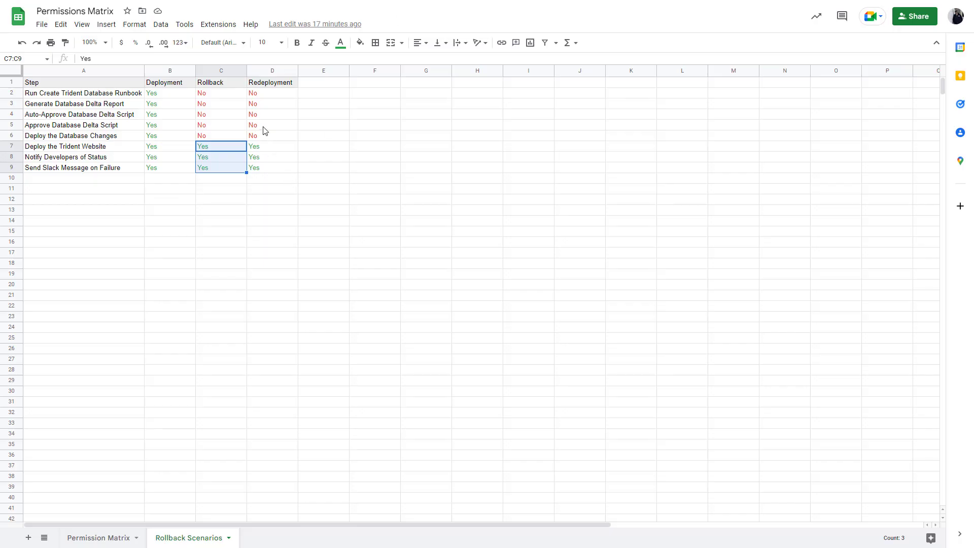
click(264, 95)
drag(223, 97, 266, 138)
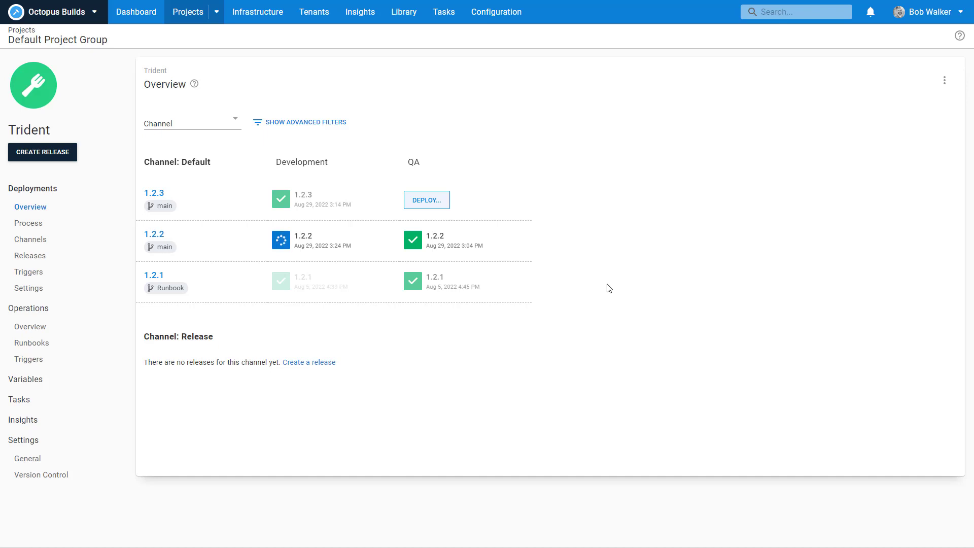
In Octopus Deploy, create a branch named rollbacks from main for the Trident deployment process.
click(69, 233)
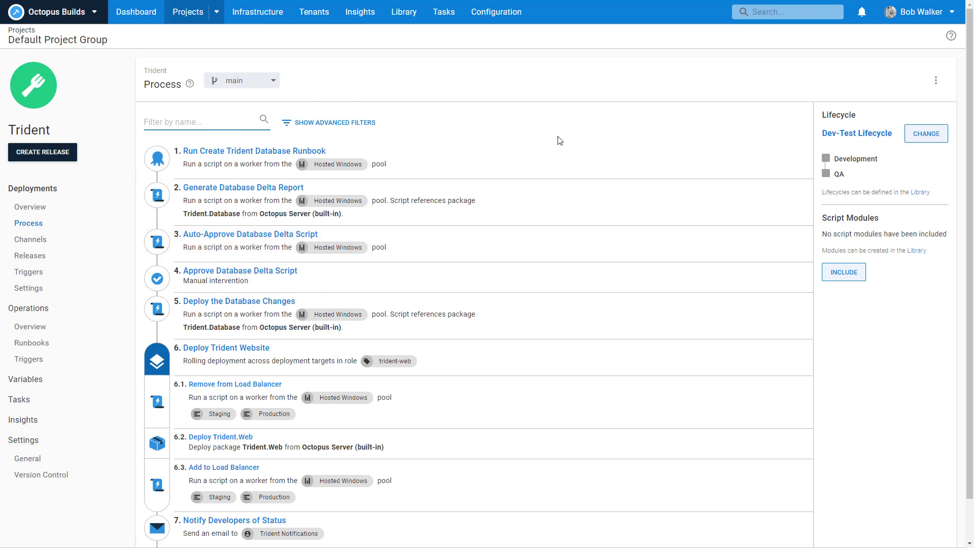
scroll(556, 139, down, 1)
scroll(556, 139, up, 1)
click(249, 90)
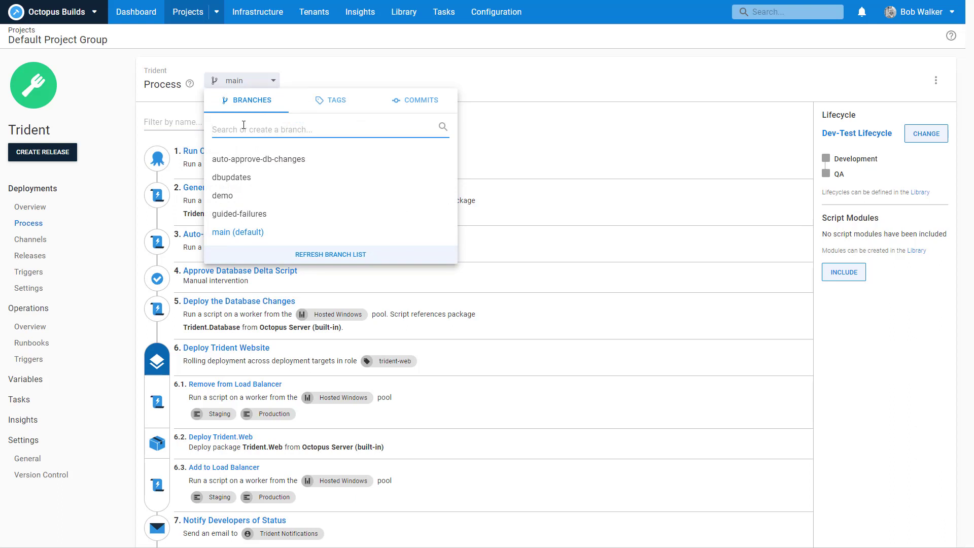
text(rollbacks)
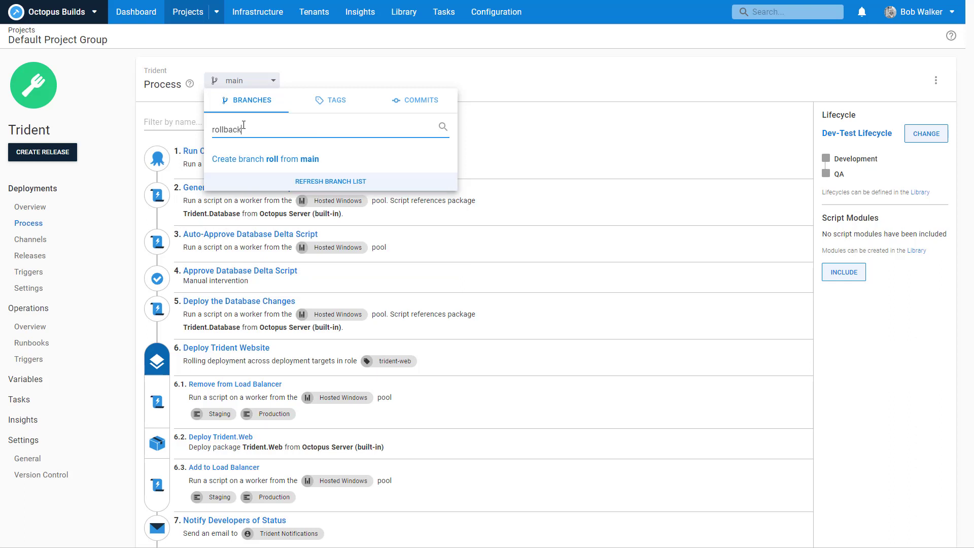
click(253, 162)
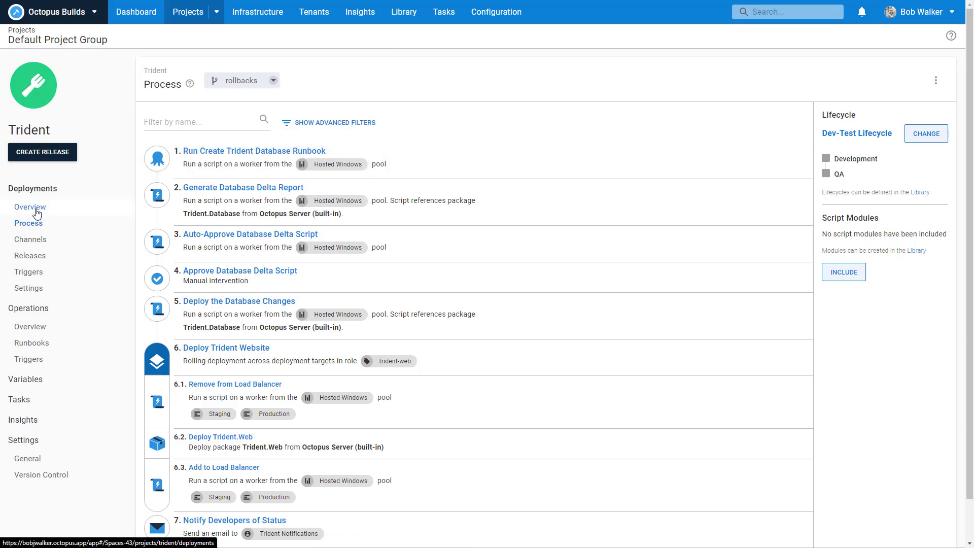
Add the community step template Calculate Deployment Mode to the Trident deployment process on the rollbacks branch, finding it with the filter "calculate".
click(36, 225)
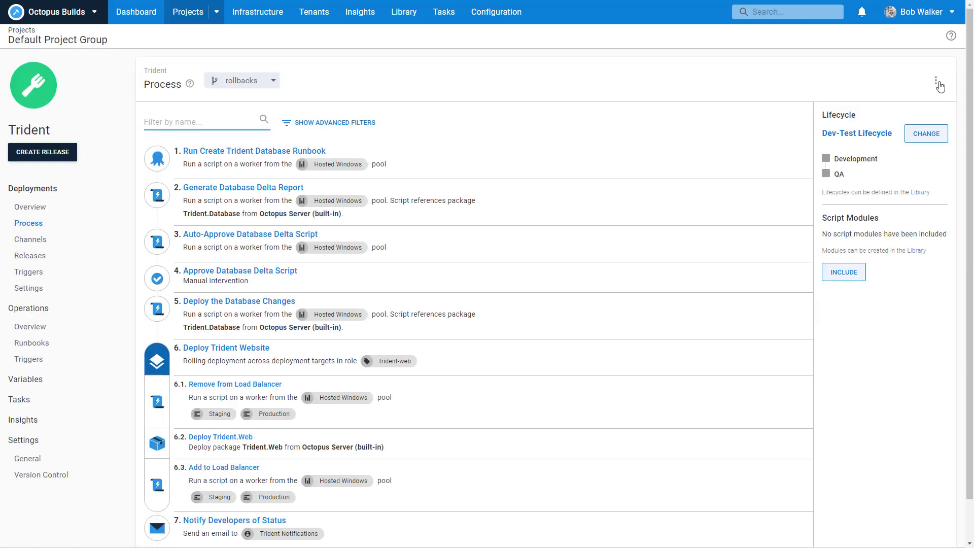
click(938, 84)
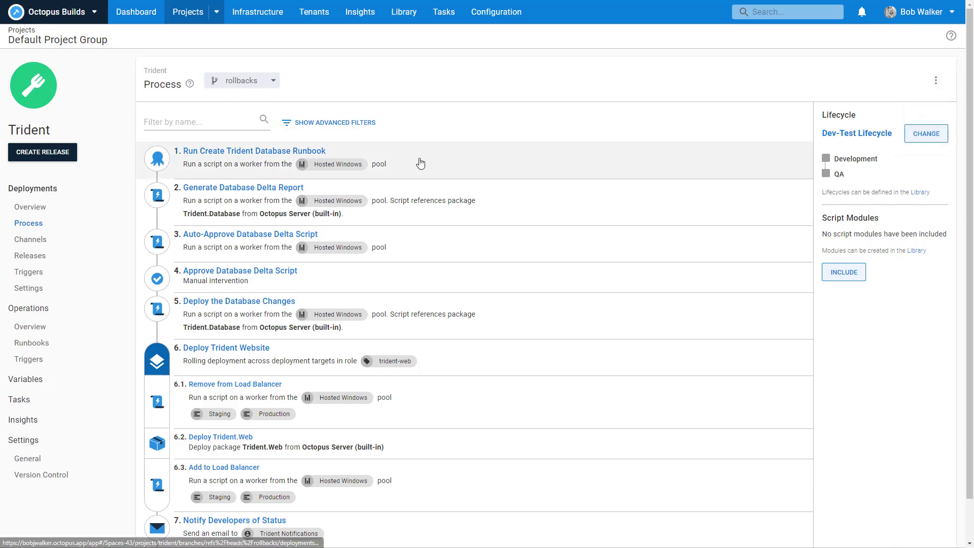
click(419, 160)
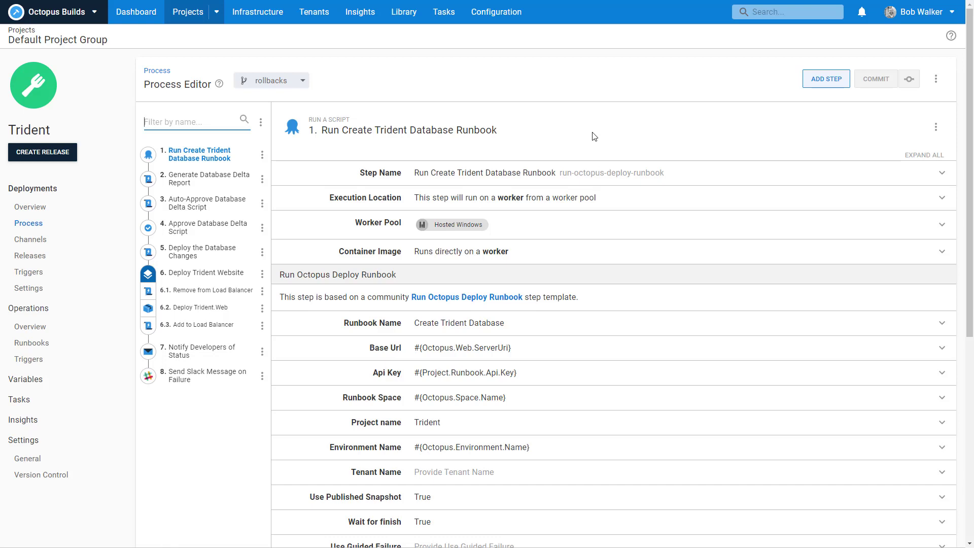
click(825, 80)
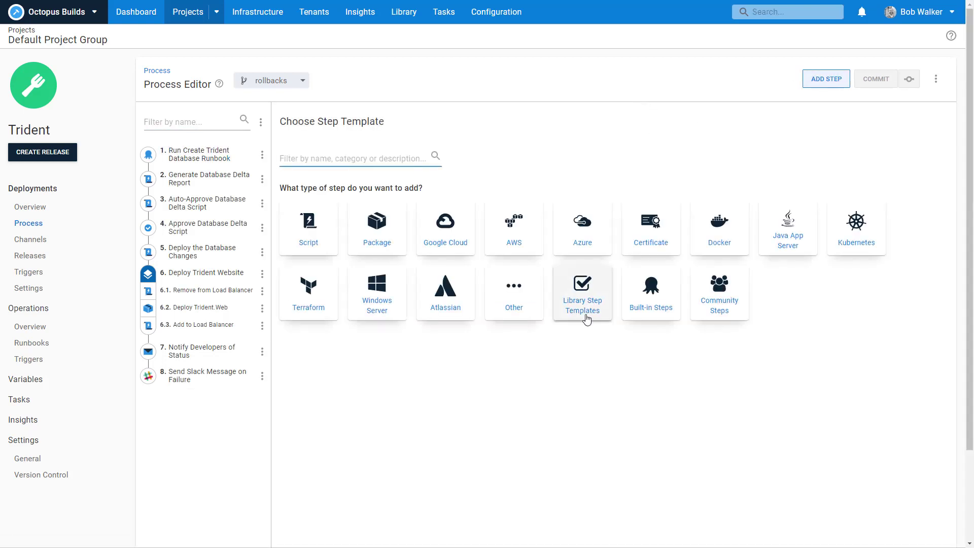
click(586, 317)
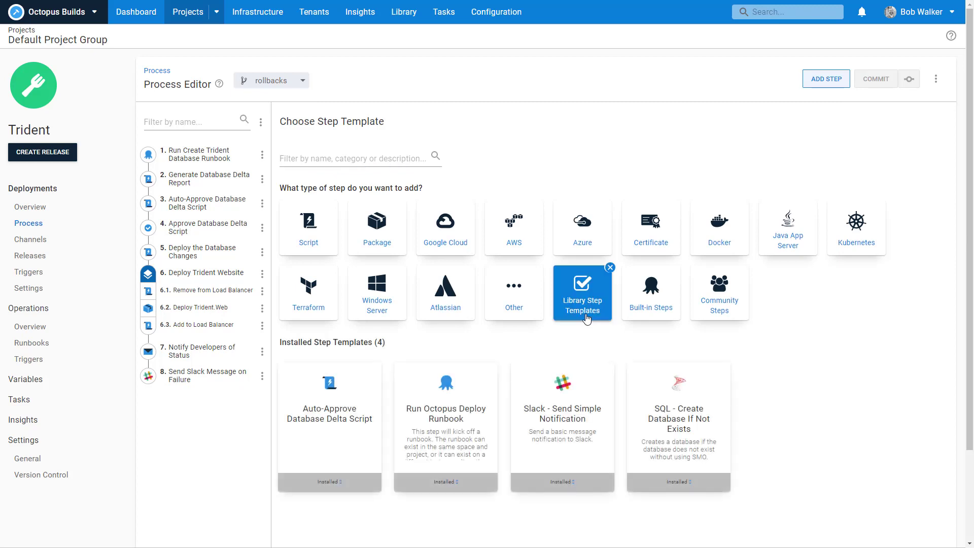
click(716, 301)
click(338, 157)
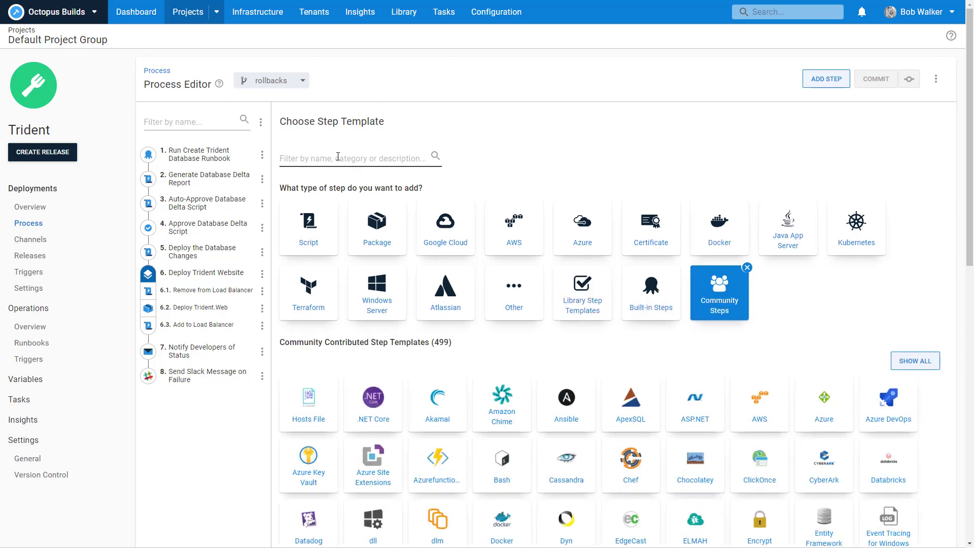
text(calculate)
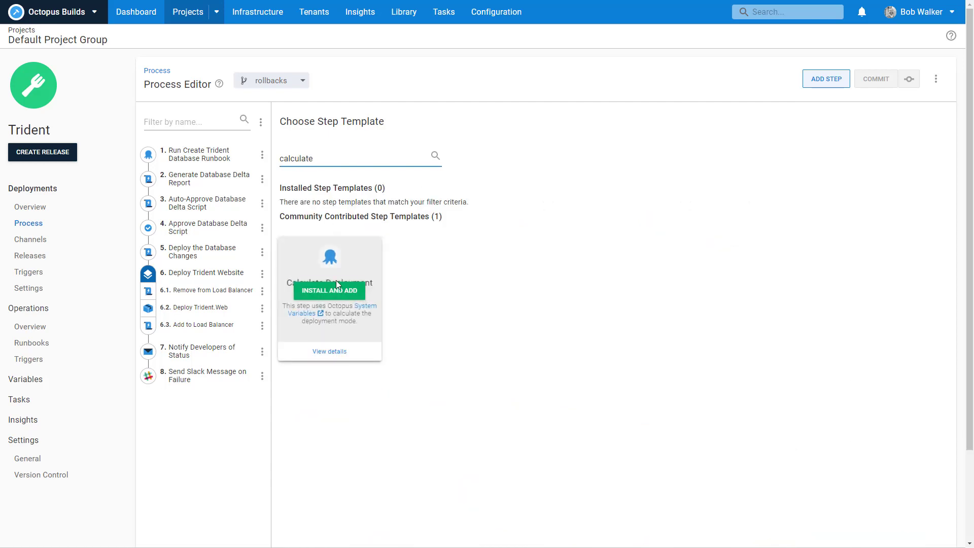
click(338, 293)
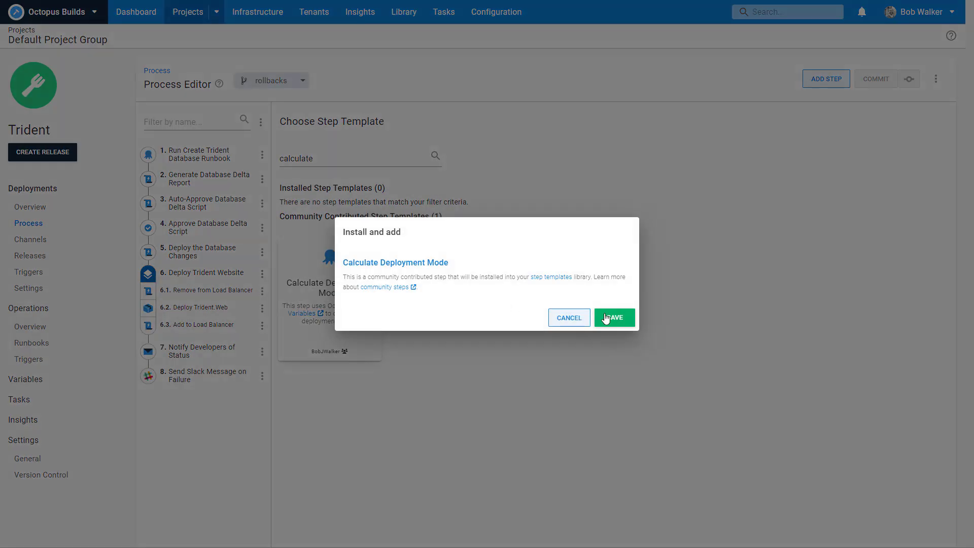
click(606, 318)
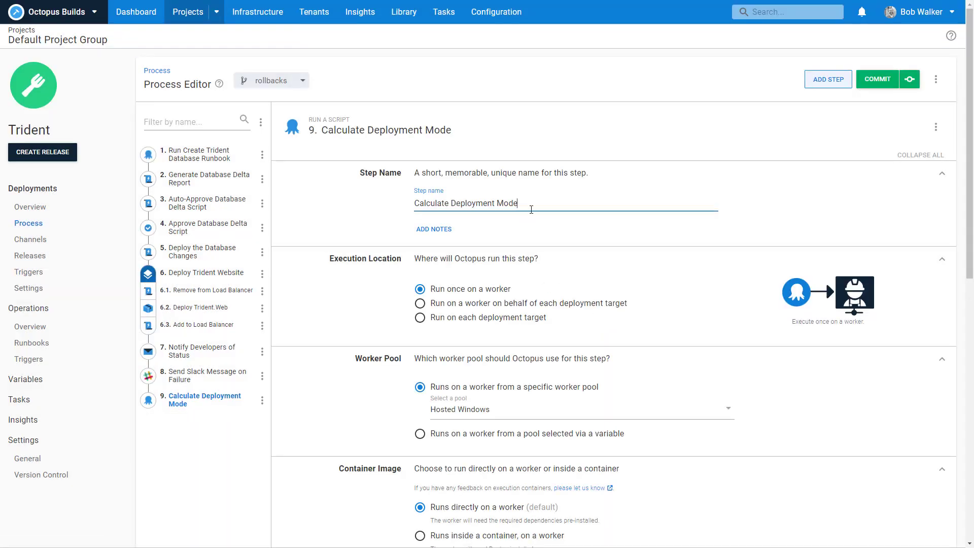
Review the Calculate Deployment Mode step's settings and reorder the process so that it runs first.
scroll(375, 302, down, 3)
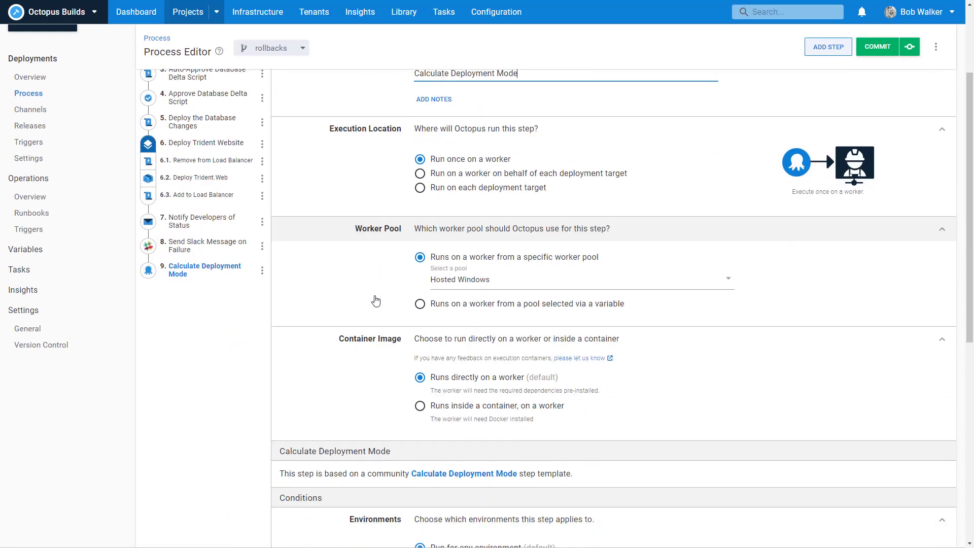
scroll(375, 301, down, 4)
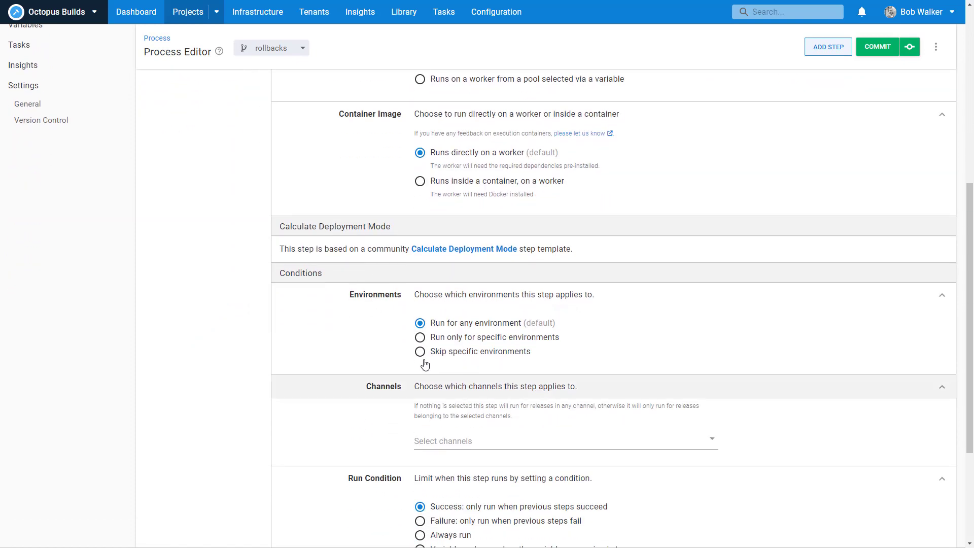
scroll(475, 312, up, 4)
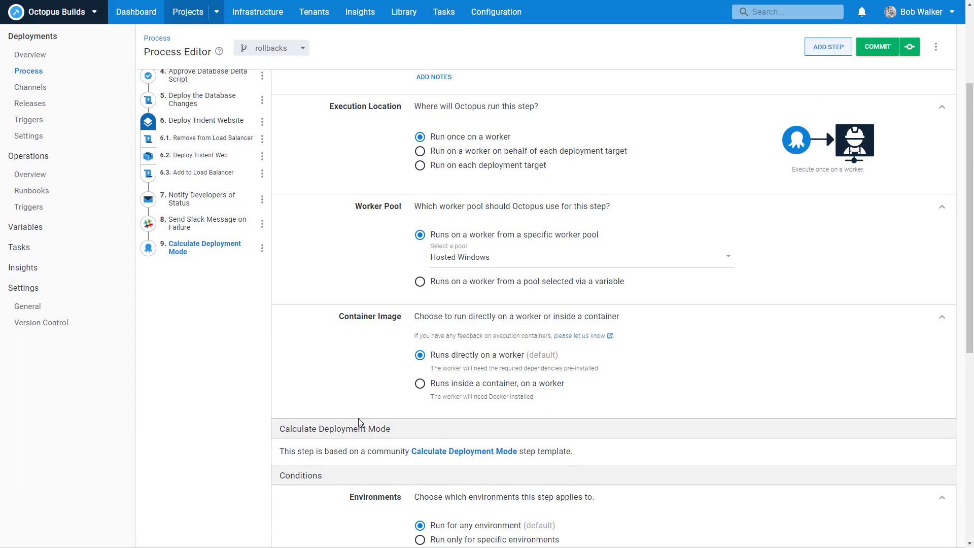
scroll(359, 418, up, 3)
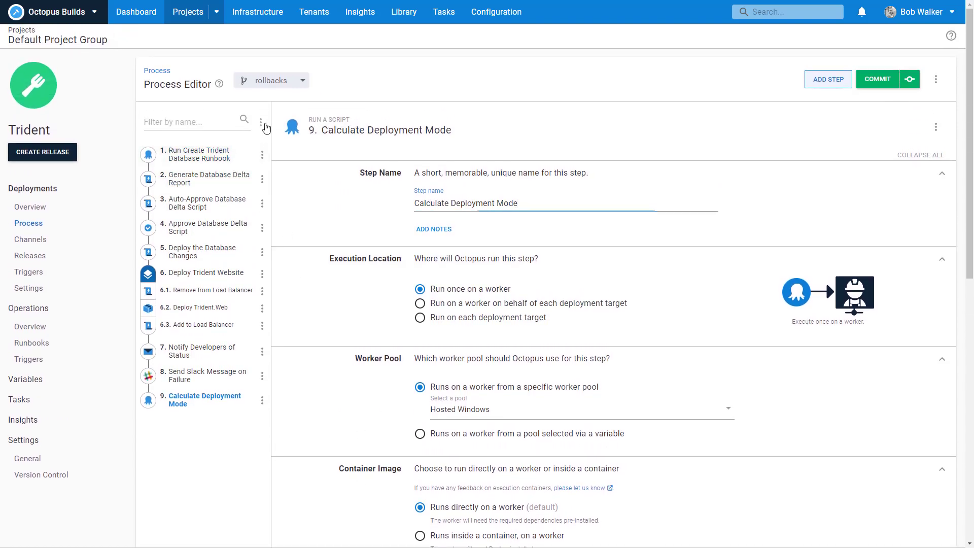
click(261, 123)
click(302, 148)
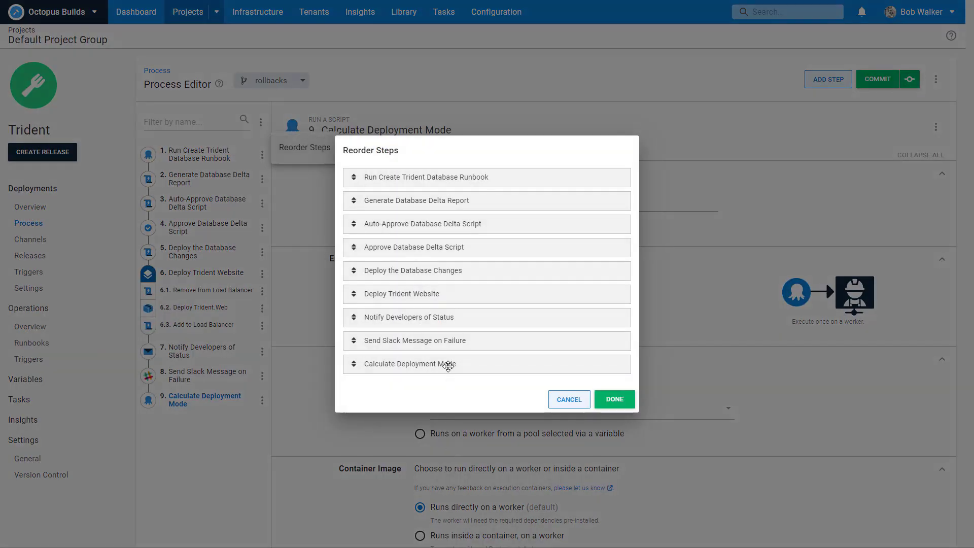
drag(446, 364, 447, 176)
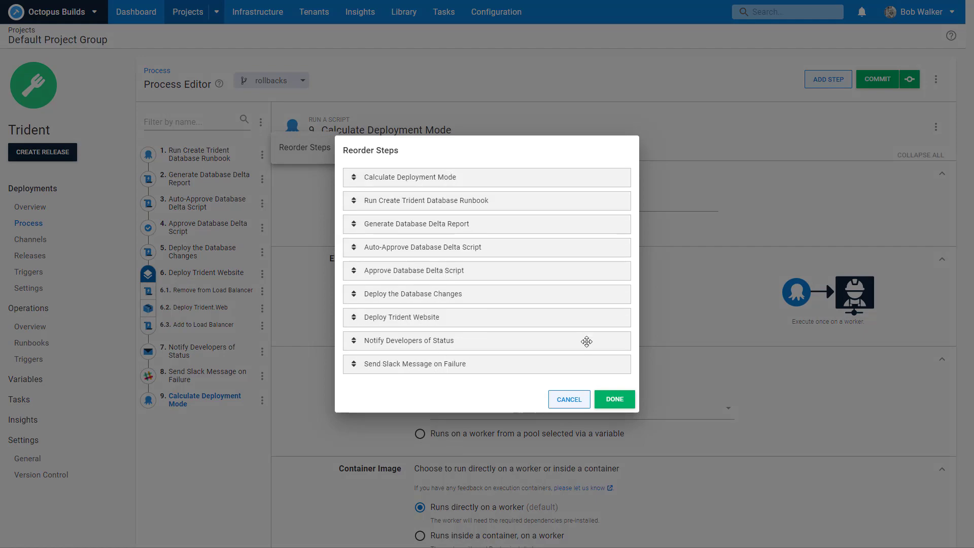
click(615, 398)
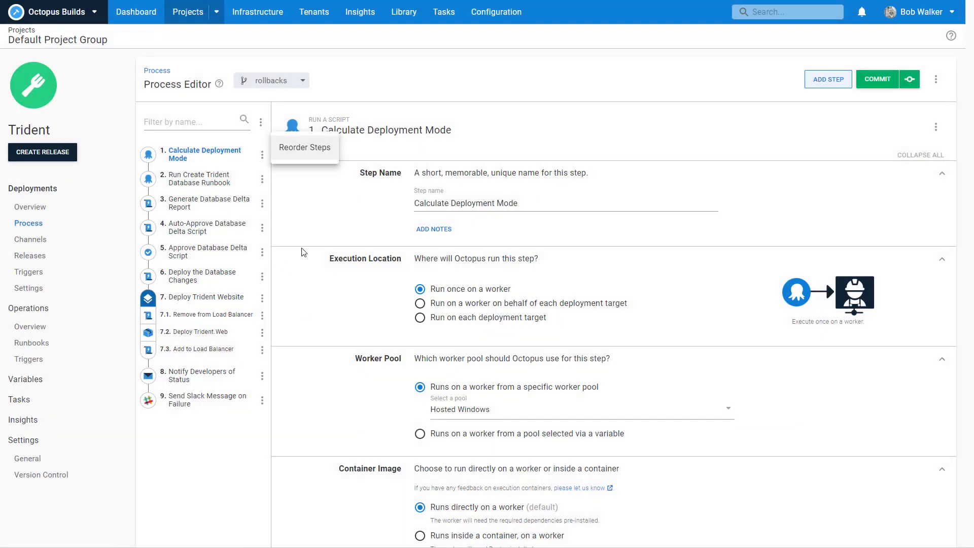
Commit the process changes to the rollbacks branch with the summary "Added in calculate deployment mode".
scroll(324, 348, down, 4)
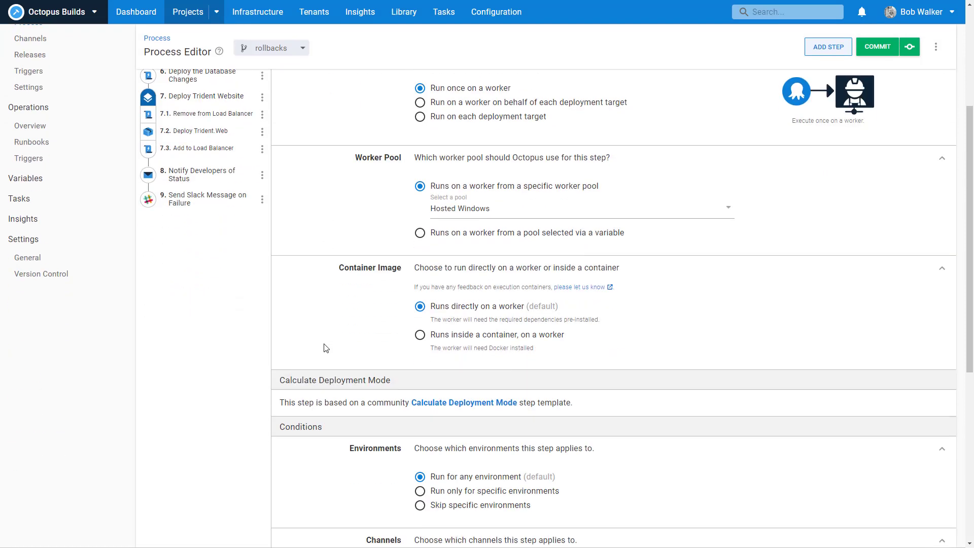
click(425, 405)
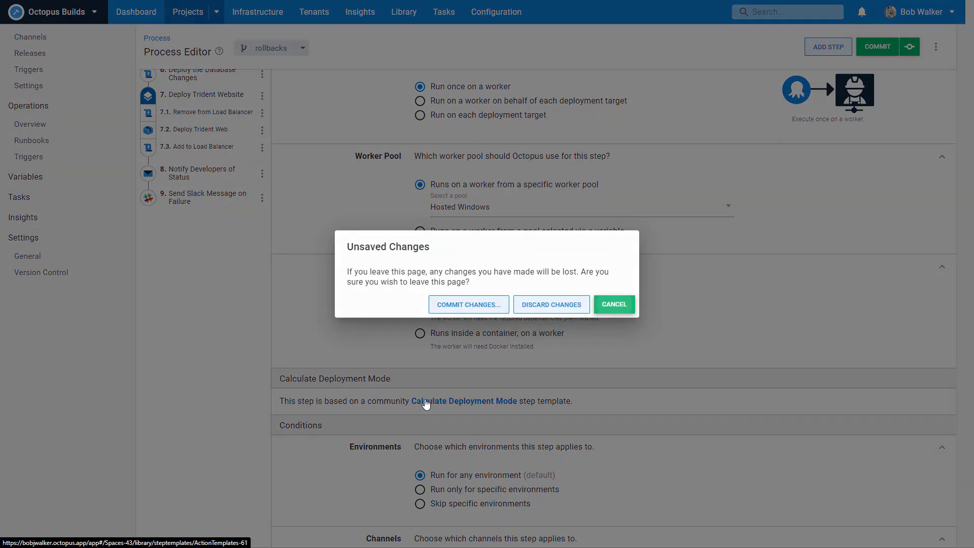
click(482, 310)
text(A)
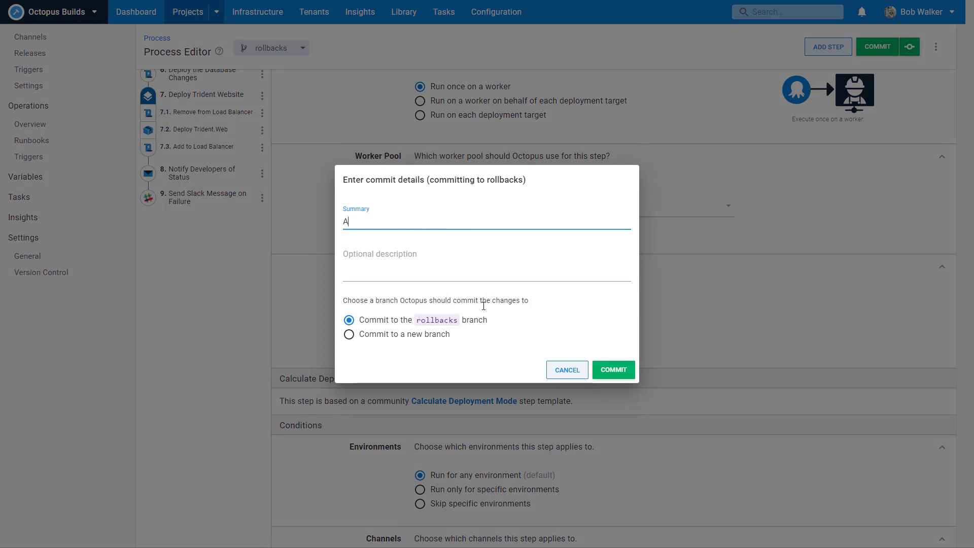
text(dded in calculate deployment mode)
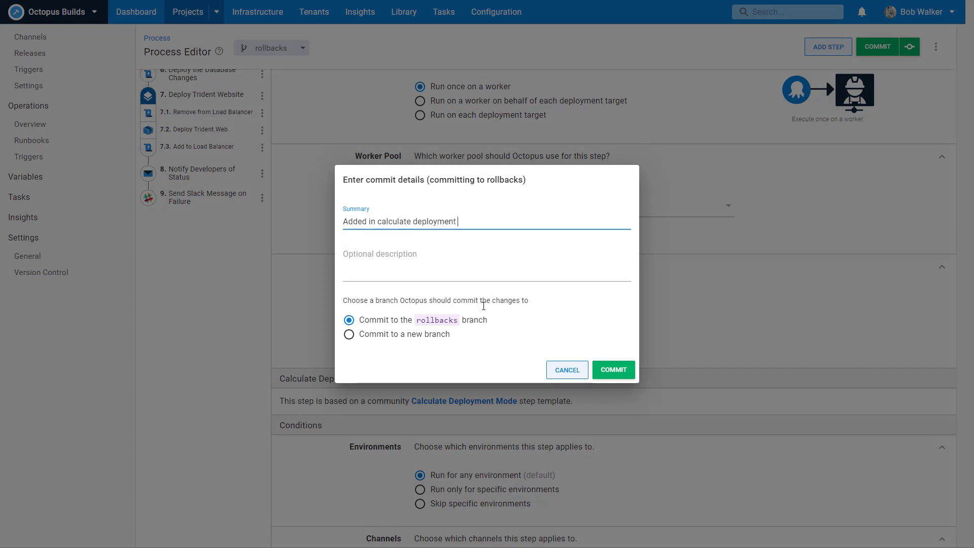
click(613, 367)
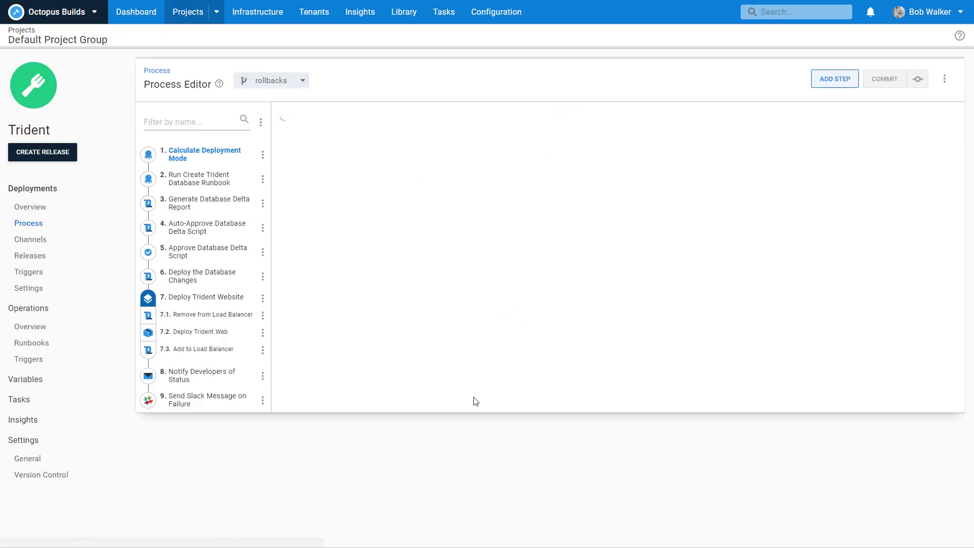
Open the Calculate Deployment Mode step template's script in the expanded editor and examine the output variables it creates.
click(475, 305)
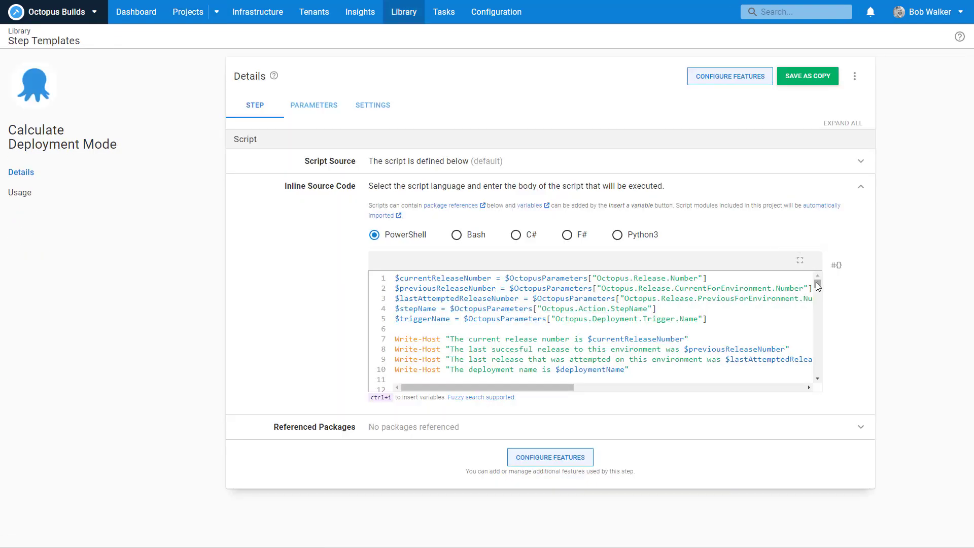
drag(817, 286, 815, 337)
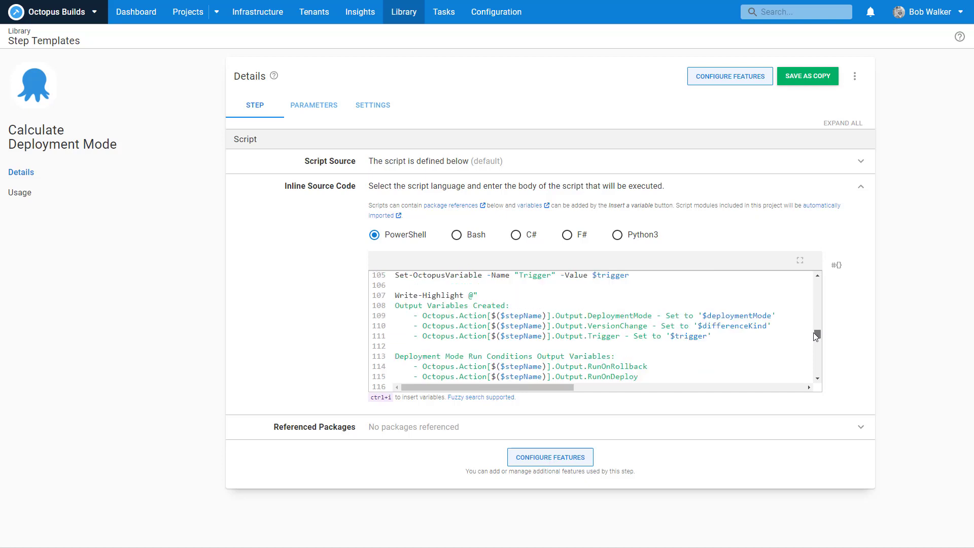
click(800, 260)
scroll(315, 283, down, 10)
scroll(316, 282, down, 12)
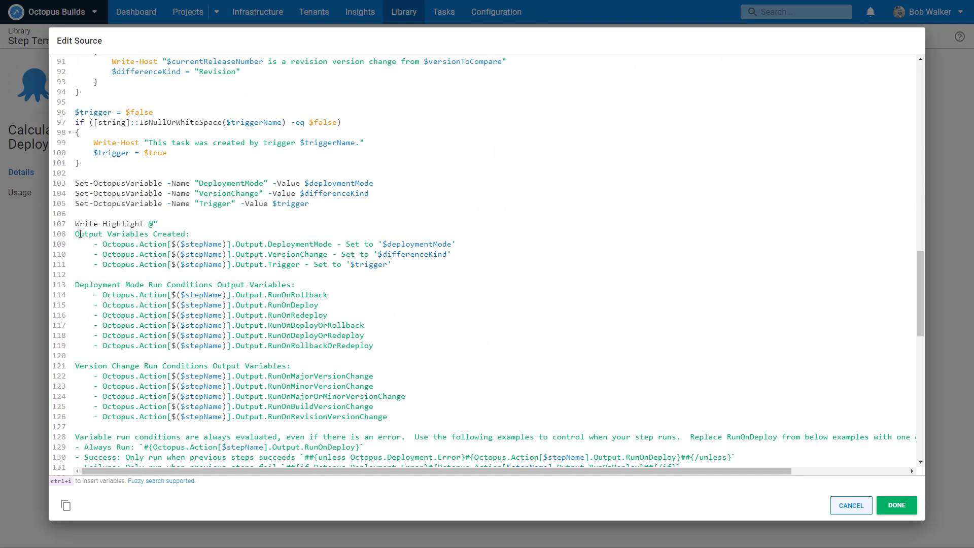
click(76, 234)
drag(191, 253, 394, 414)
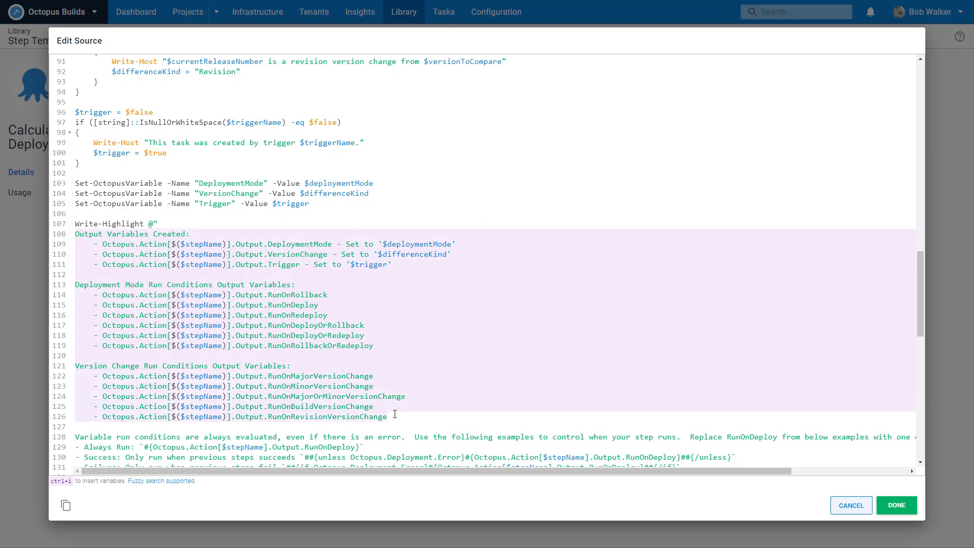
Check the database steps' Deployment values in Google Sheets, and copy Octopus.Action[$($stepName)].Output.RunOnDeploy from the template script in Octopus Deploy.
click(336, 293)
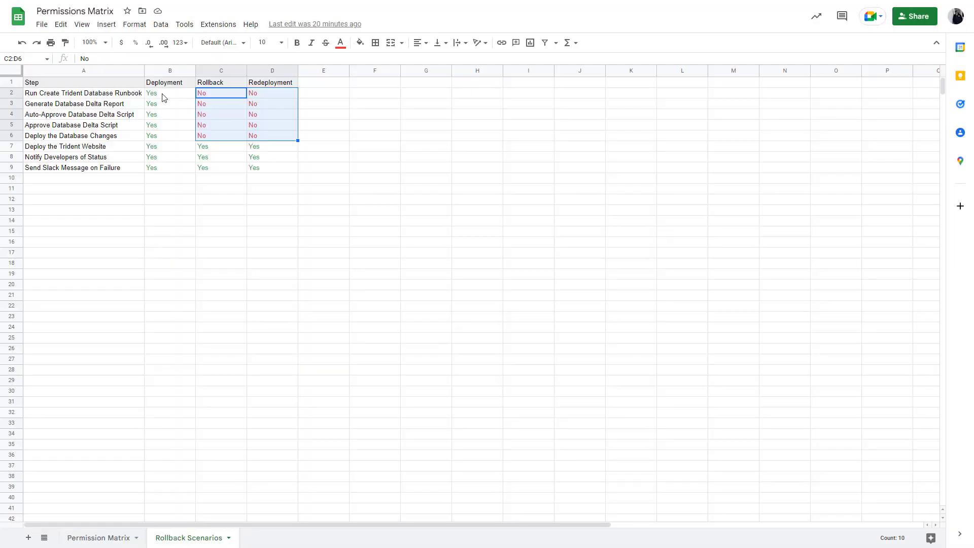
drag(161, 95, 161, 136)
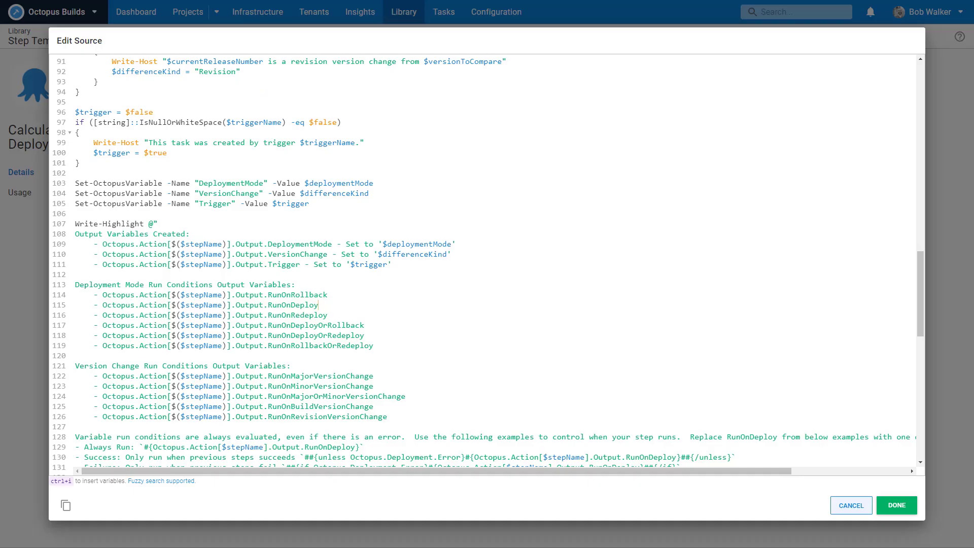
scroll(420, 335, down, 5)
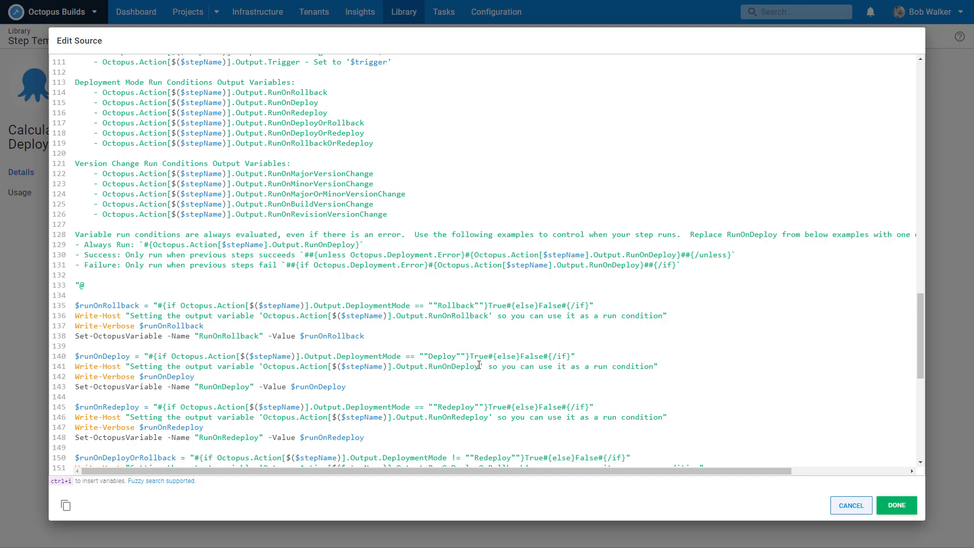
drag(424, 367, 264, 367)
key(ctrl+c)
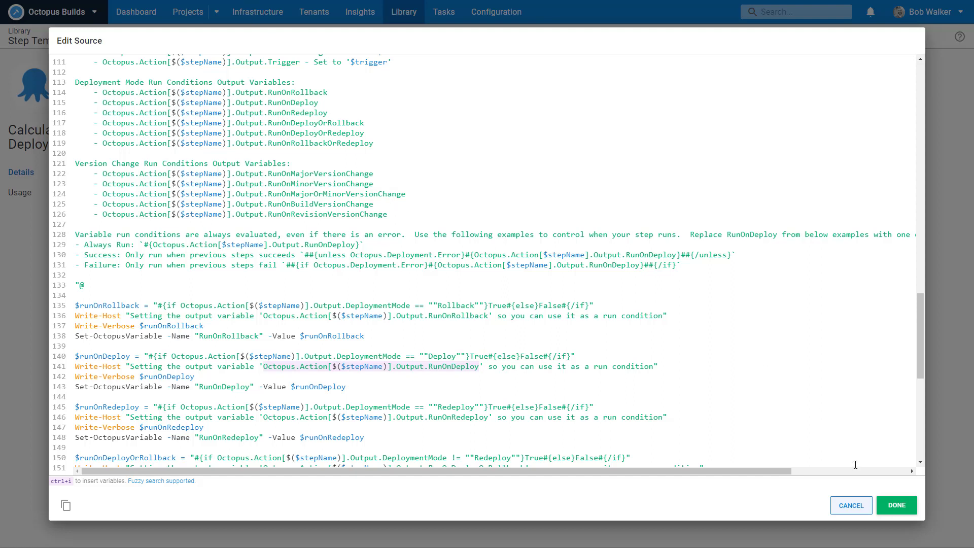
click(857, 506)
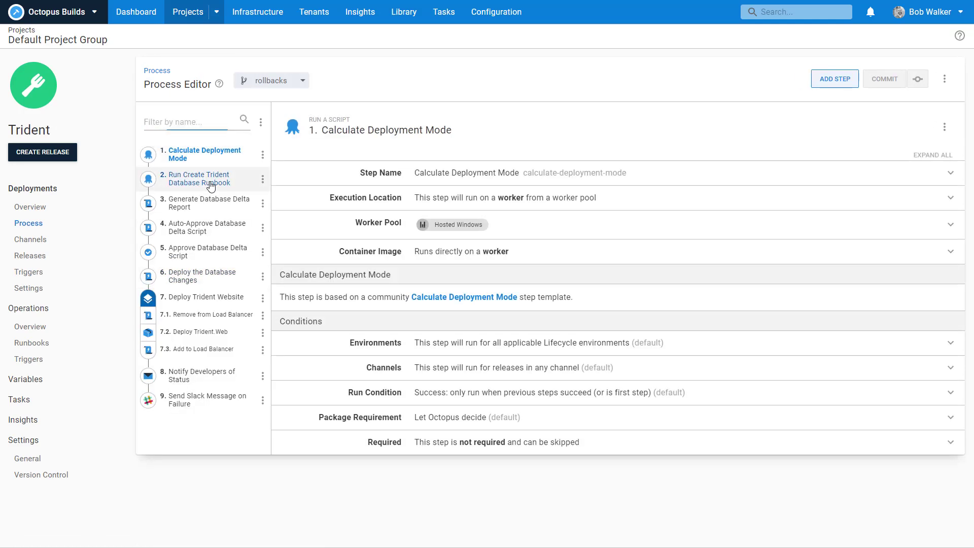
Give the Run Create Trident Database Runbook step a Variable run condition with the expression #{Octopus.Action[$($stepName)].Output.RunOnDeploy}.
click(208, 180)
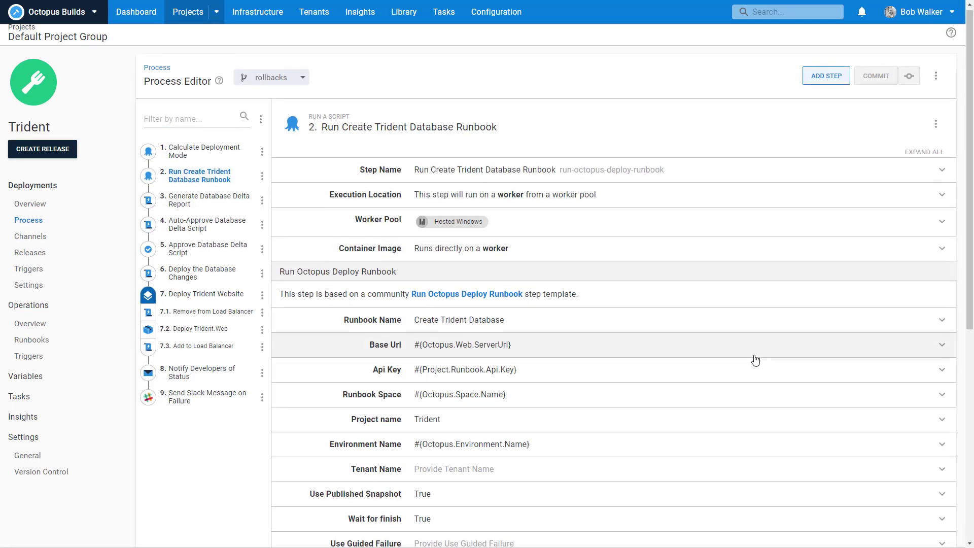
scroll(755, 360, down, 6)
click(518, 454)
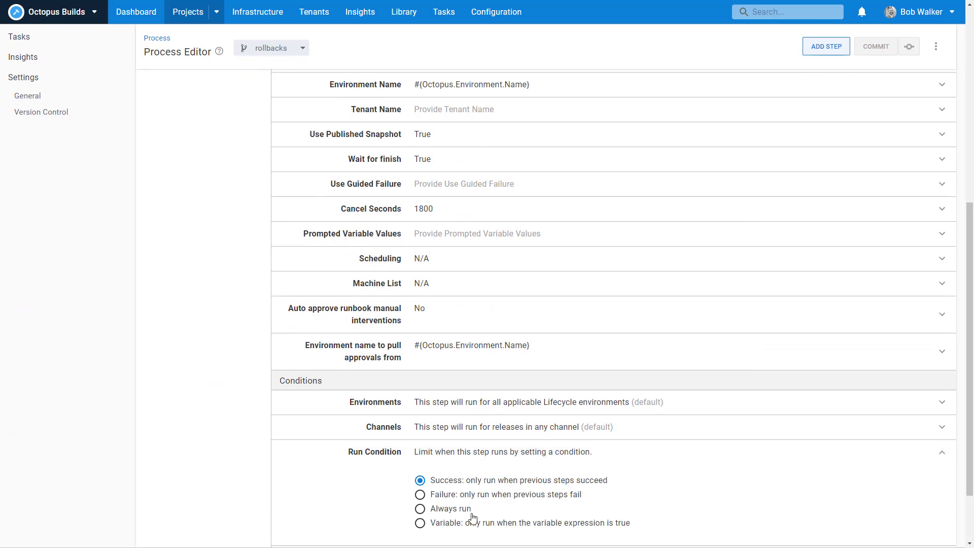
click(466, 524)
scroll(658, 486, down, 3)
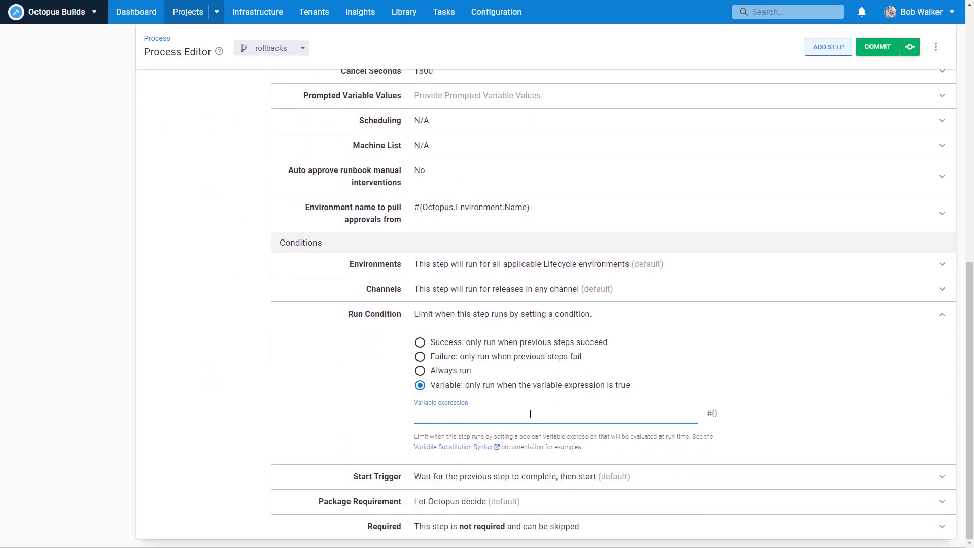
key(ctrl+v)
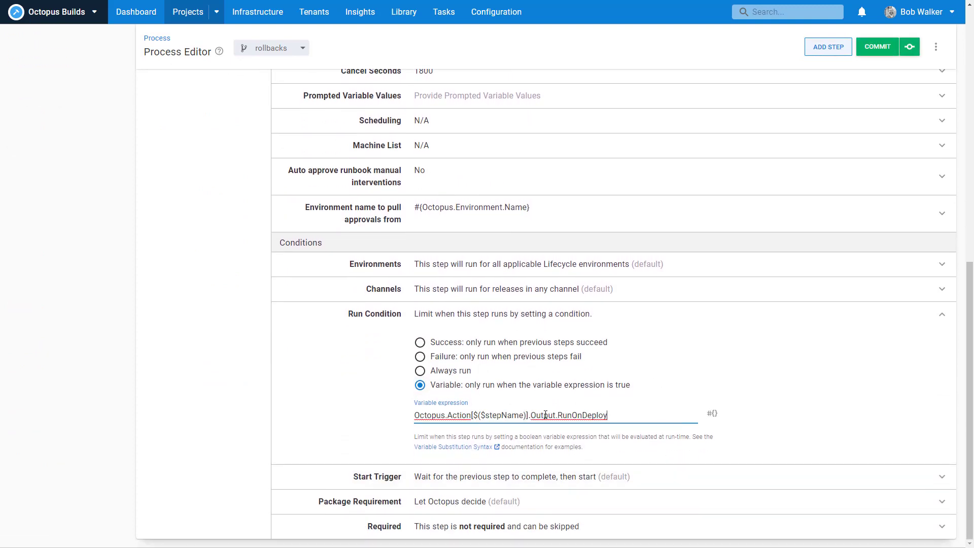
text(#{)
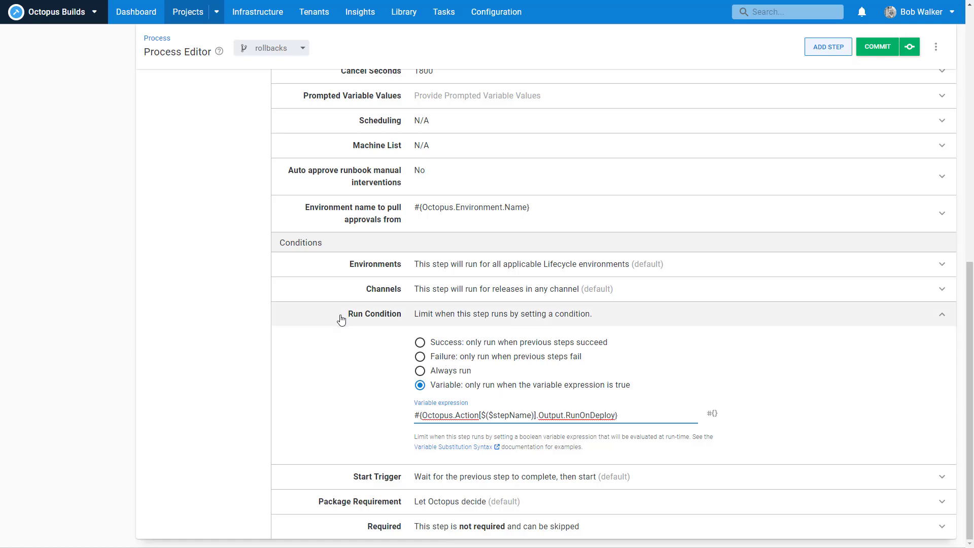
Check the first process step's name and replace $($stepName) with Calculate Deployment Mode in the Run Create Trident Database Runbook step's run condition expression.
scroll(230, 192, up, 5)
scroll(233, 193, up, 6)
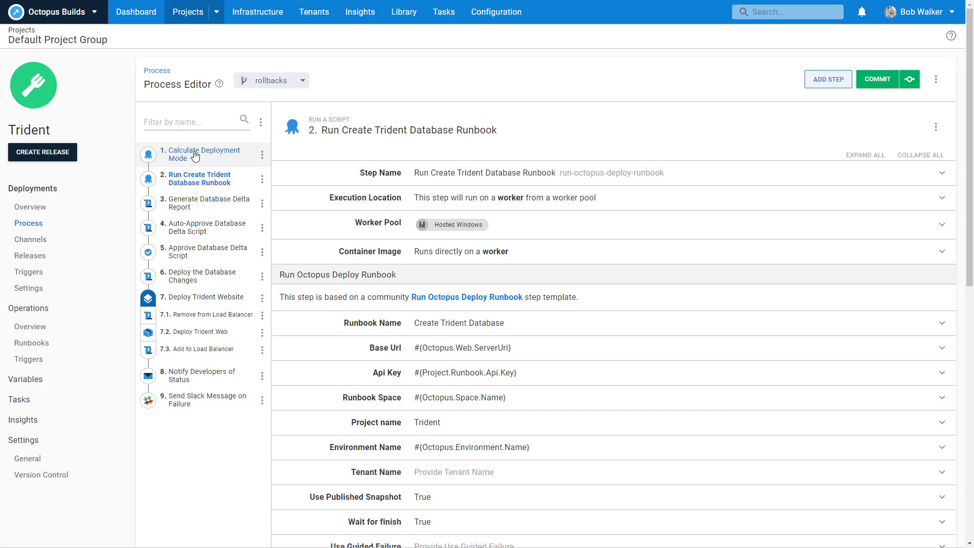
click(195, 156)
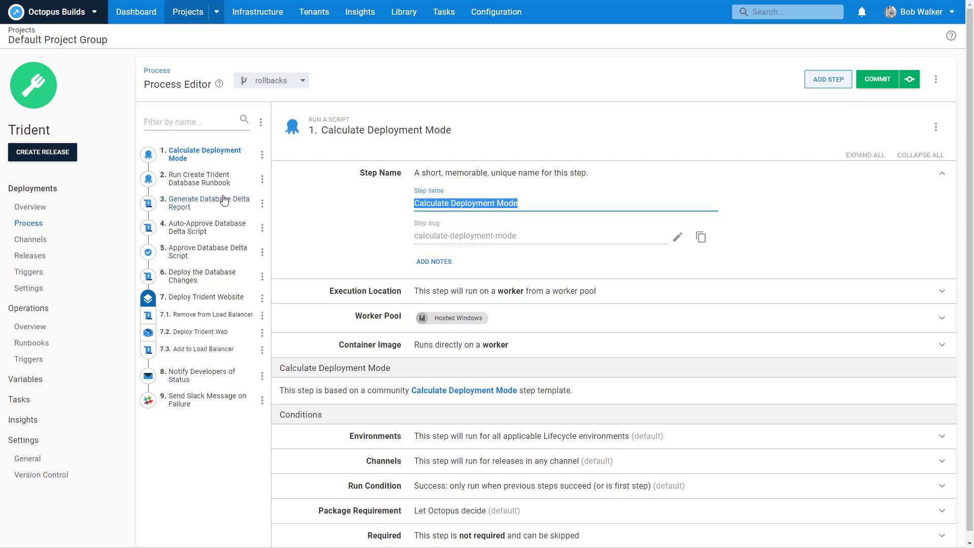
click(192, 181)
scroll(553, 426, down, 7)
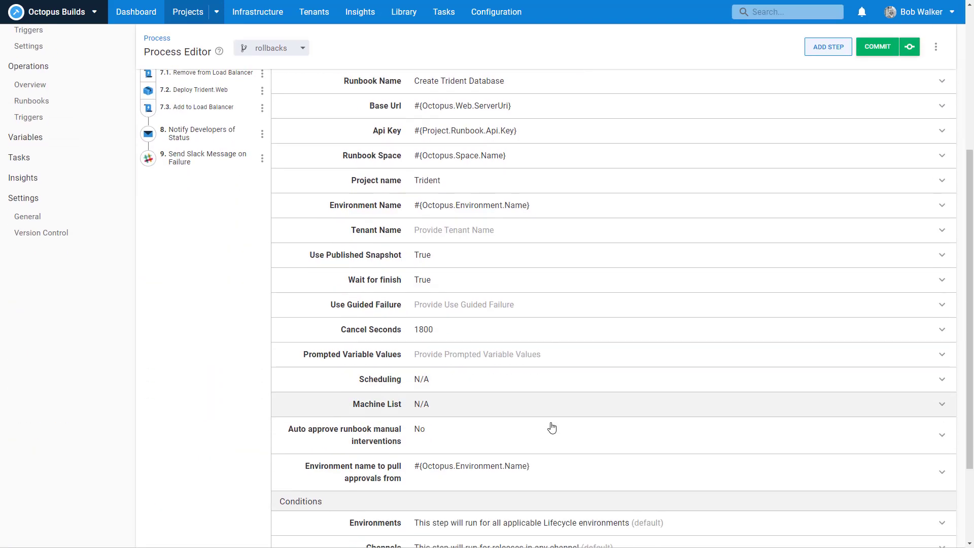
click(520, 453)
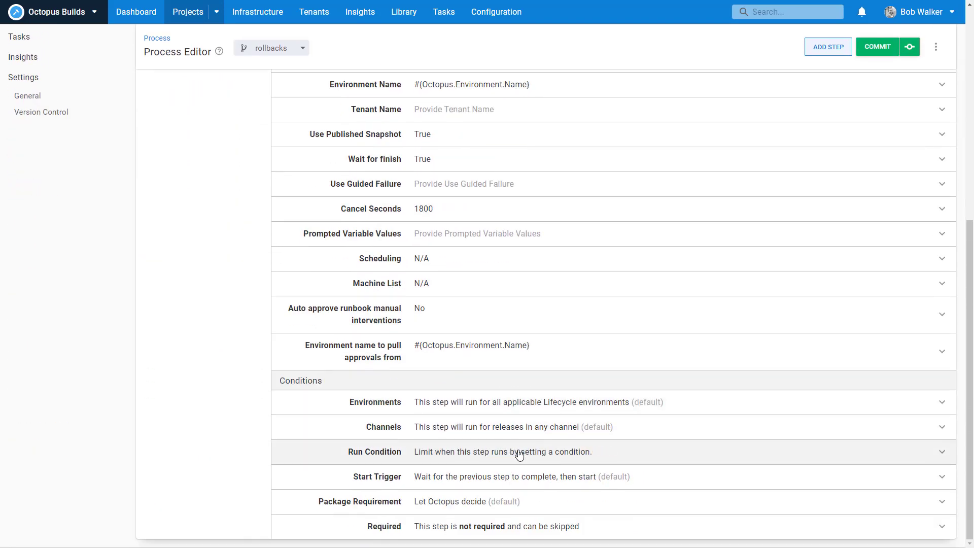
scroll(538, 456, down, 3)
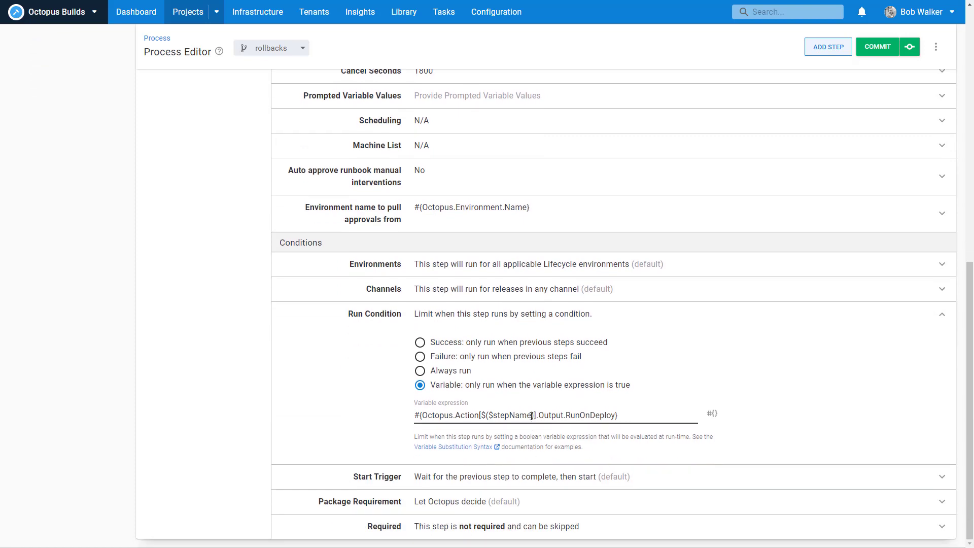
drag(532, 416, 487, 416)
key(BackSpace)
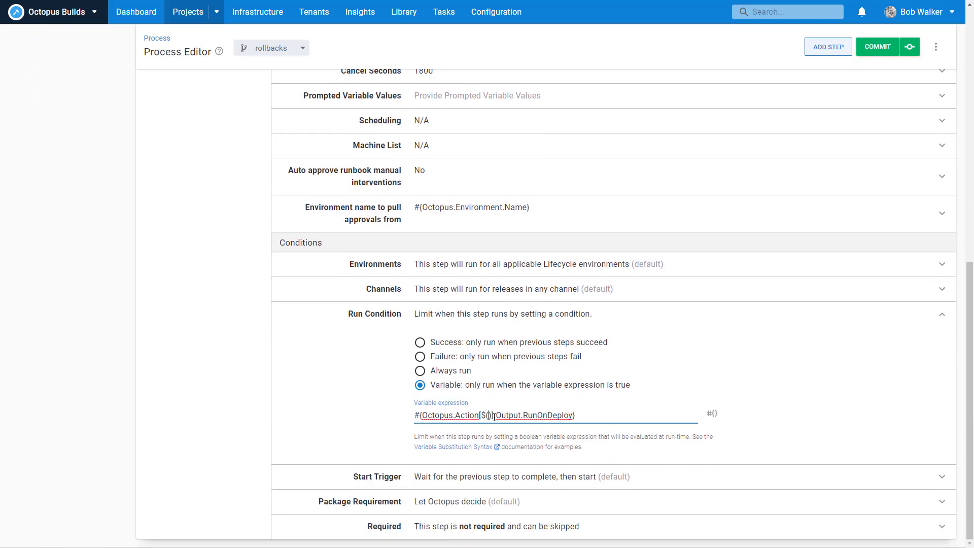
key(BackSpace)
key(BackSpace)
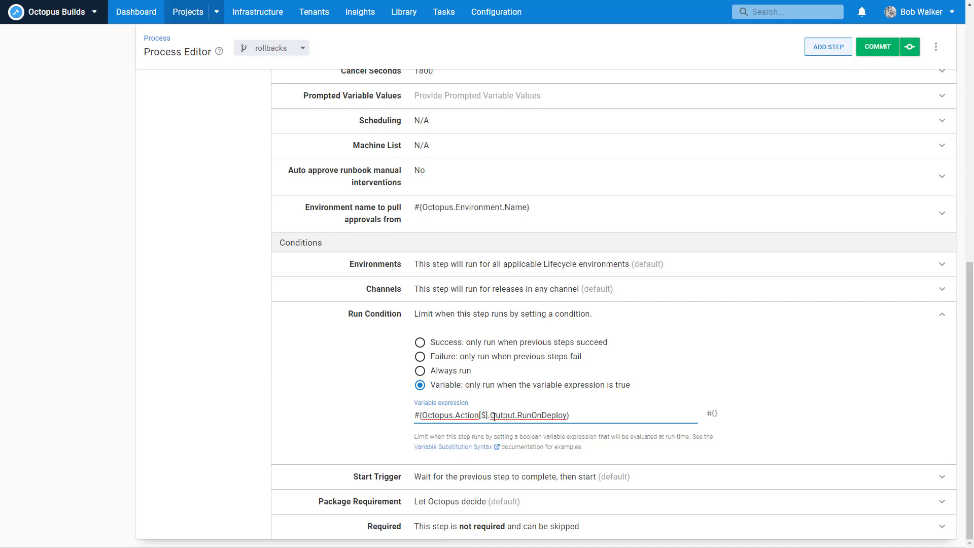
key(BackSpace)
text(Calculate Deployment Mode)
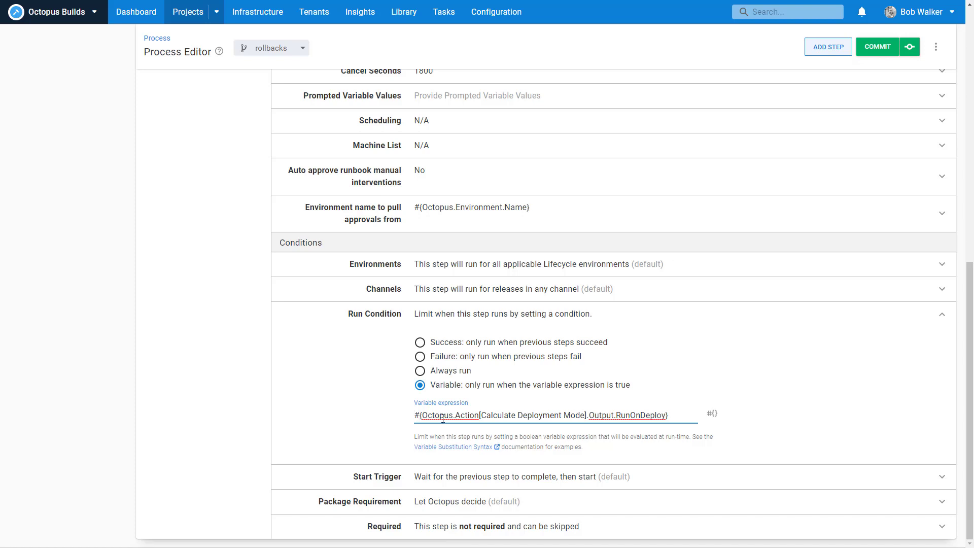
Wrap the runbook step's run condition expression in #{unless Octopus.Deployment.Error} and #{/unless}.
key(Home)
text(#{if)
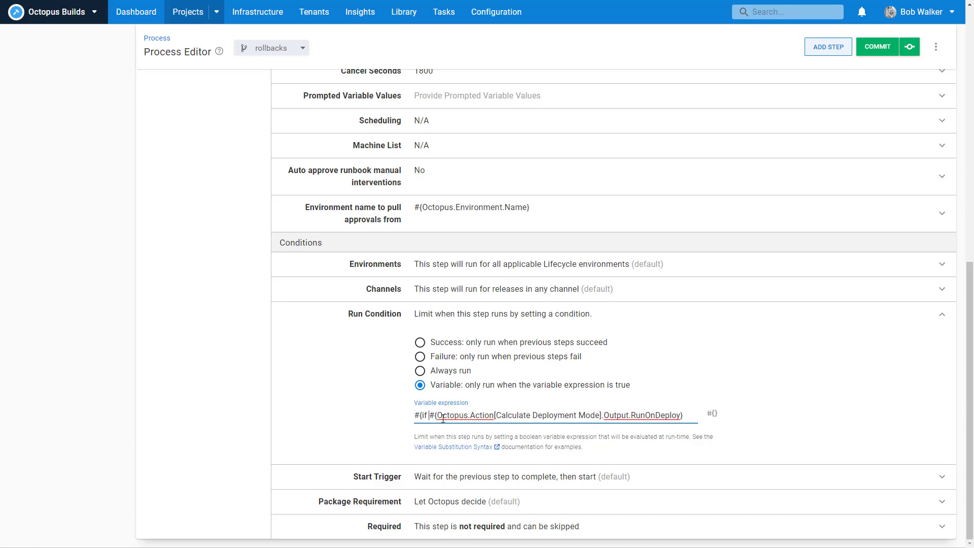
key(BackSpace)
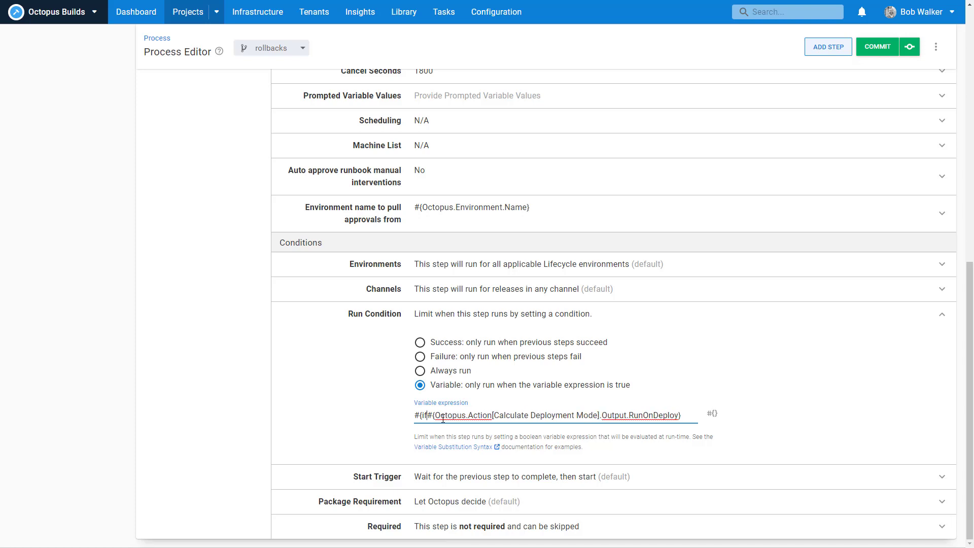
key(BackSpace)
key(BackSpace)
text(unless O)
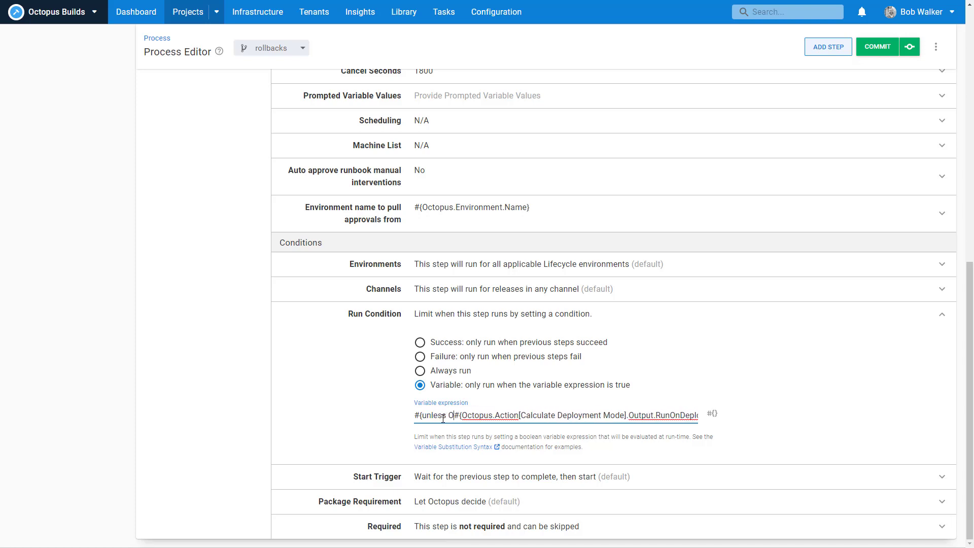
text(ctopus.Deploy)
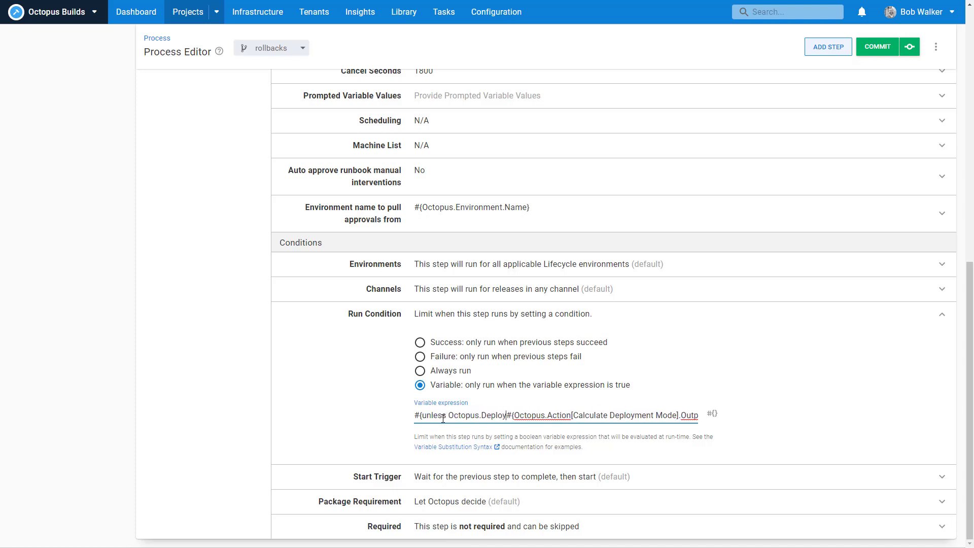
text(ment.Error})
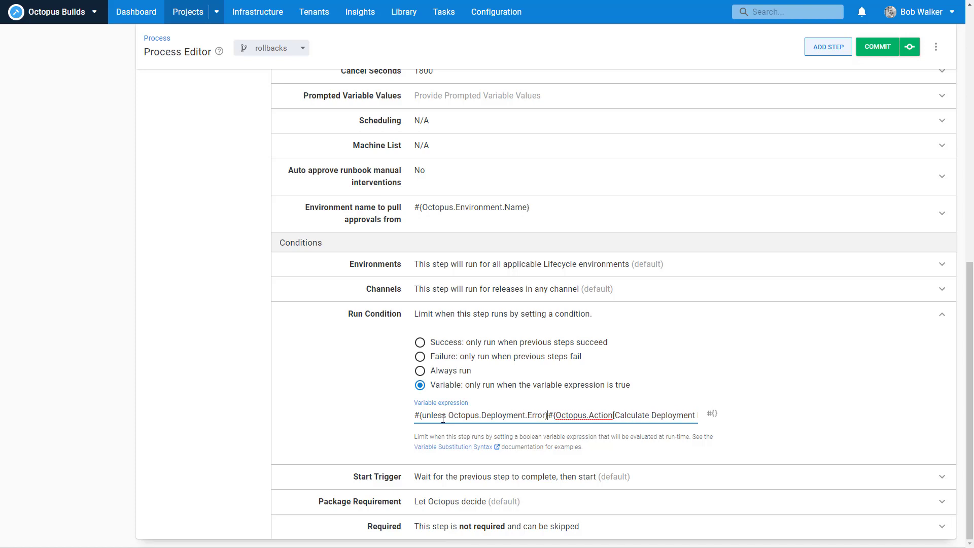
key(End)
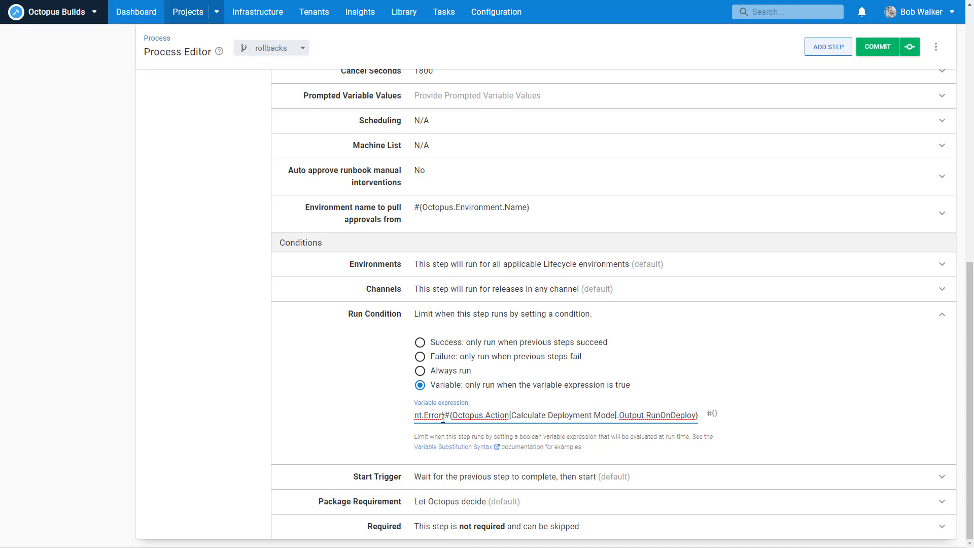
text(#{/)
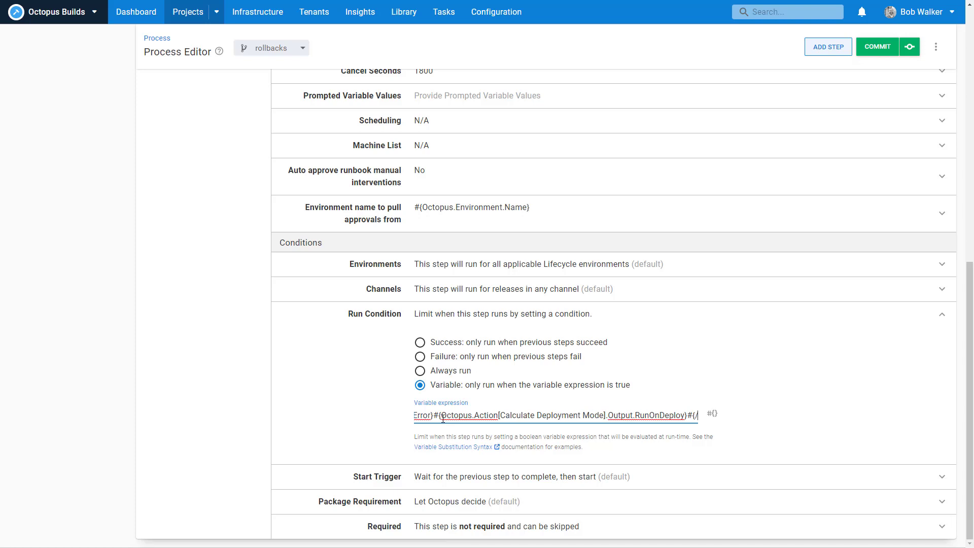
text(unless})
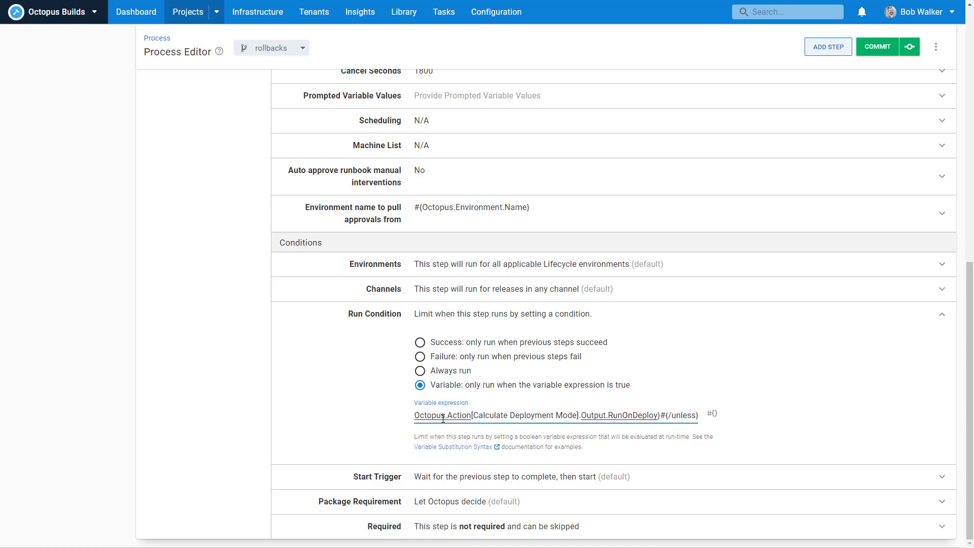
Copy the finished unless expression and use it as the Variable run condition of the Generate Database Delta Report step.
key(Home)
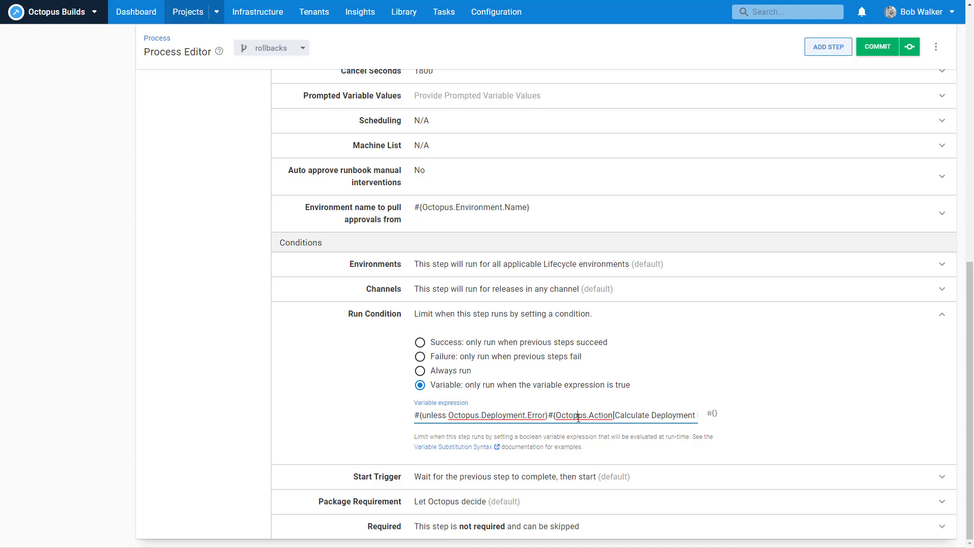
key(End)
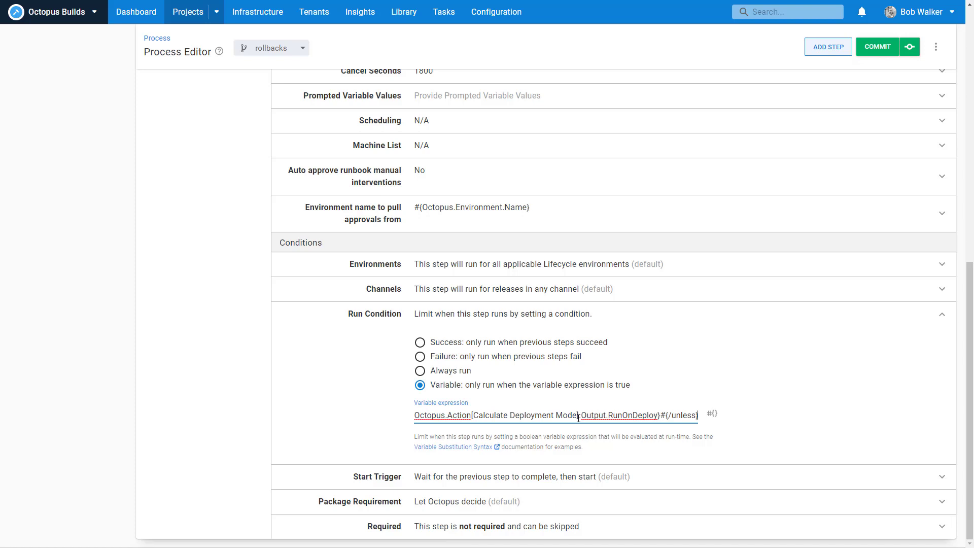
key(ctrl+a)
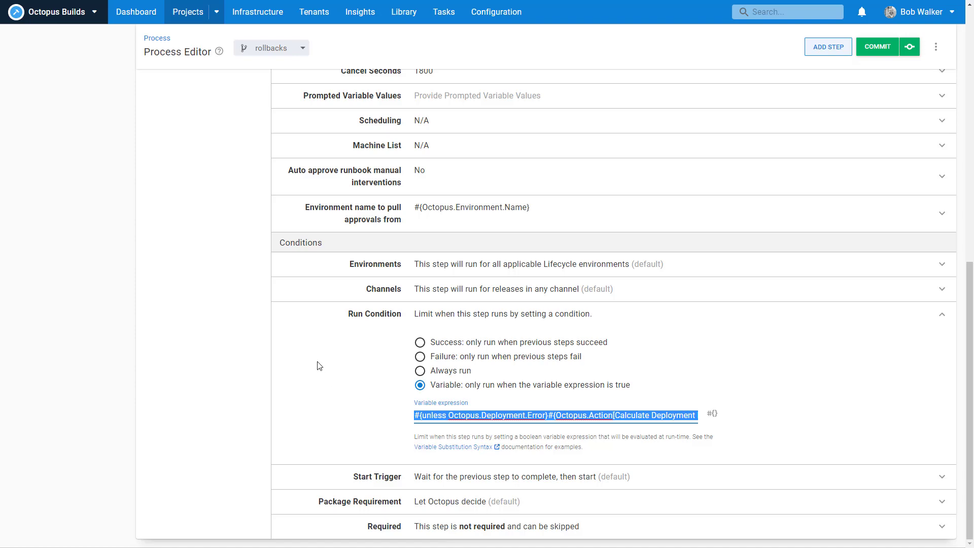
scroll(320, 365, up, 15)
click(194, 207)
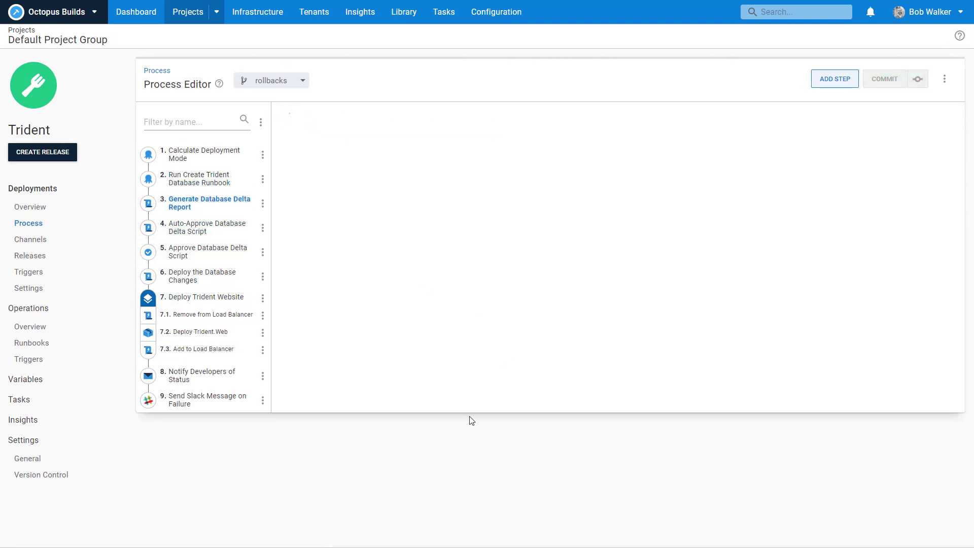
scroll(368, 452, down, 1)
scroll(367, 452, down, 4)
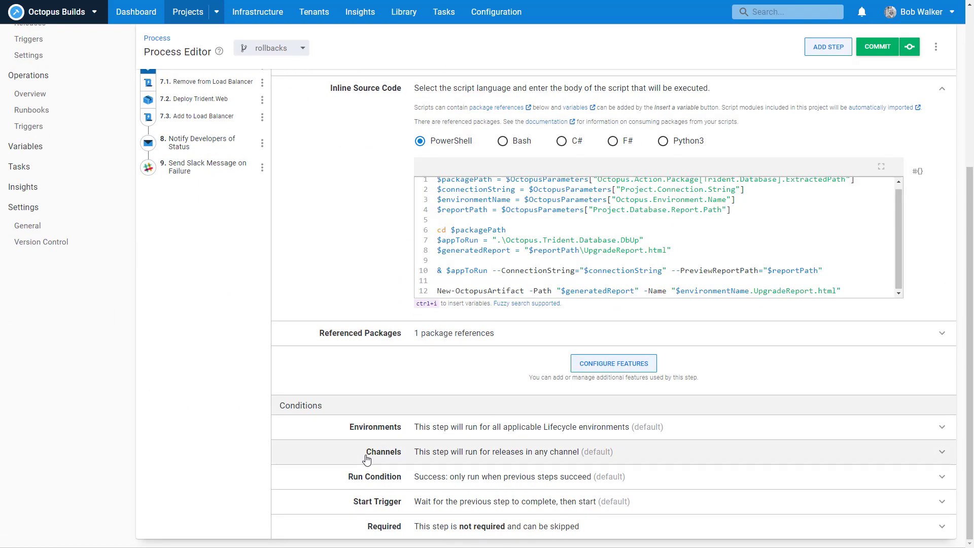
click(391, 411)
click(421, 465)
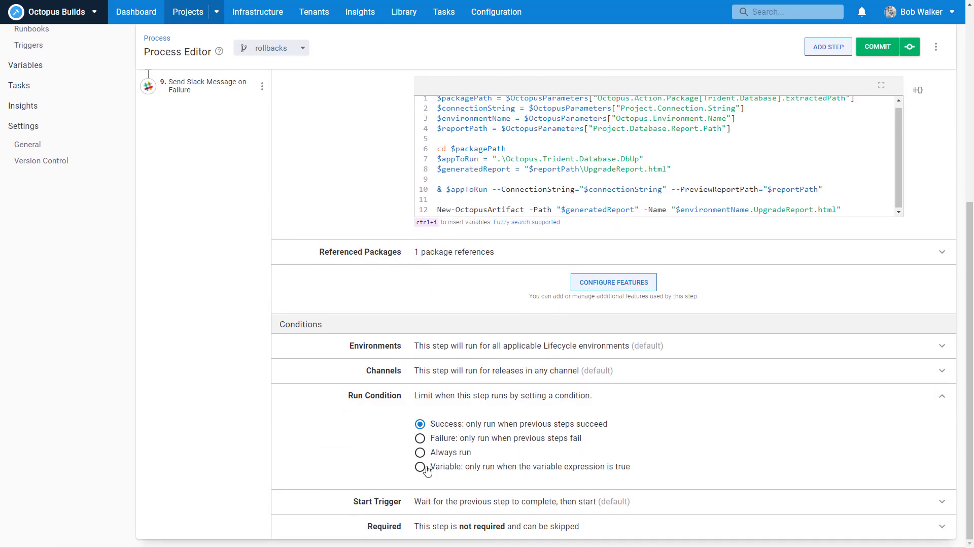
key(ctrl+v)
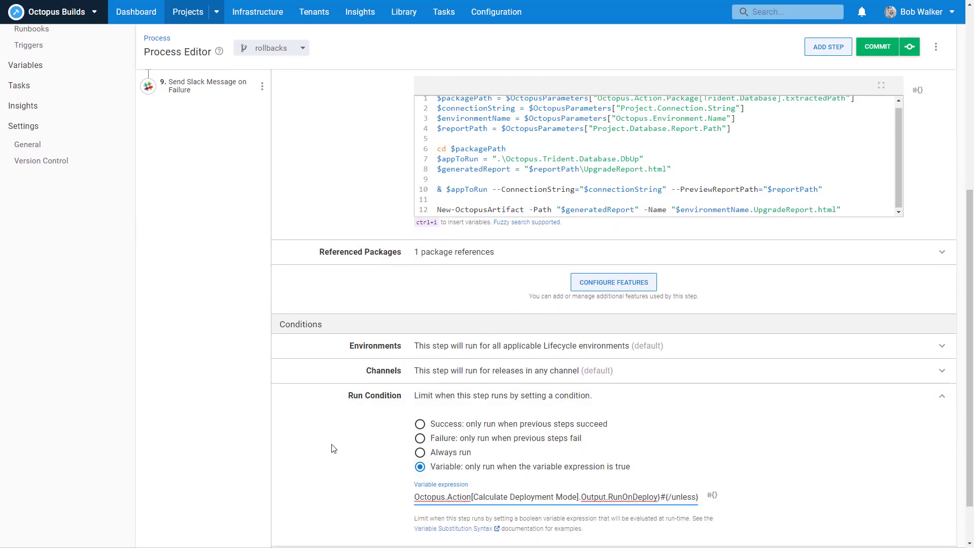
Set the Auto-Approve Database Delta Script step's run condition to Variable, using the copied unless expression.
scroll(333, 448, up, 7)
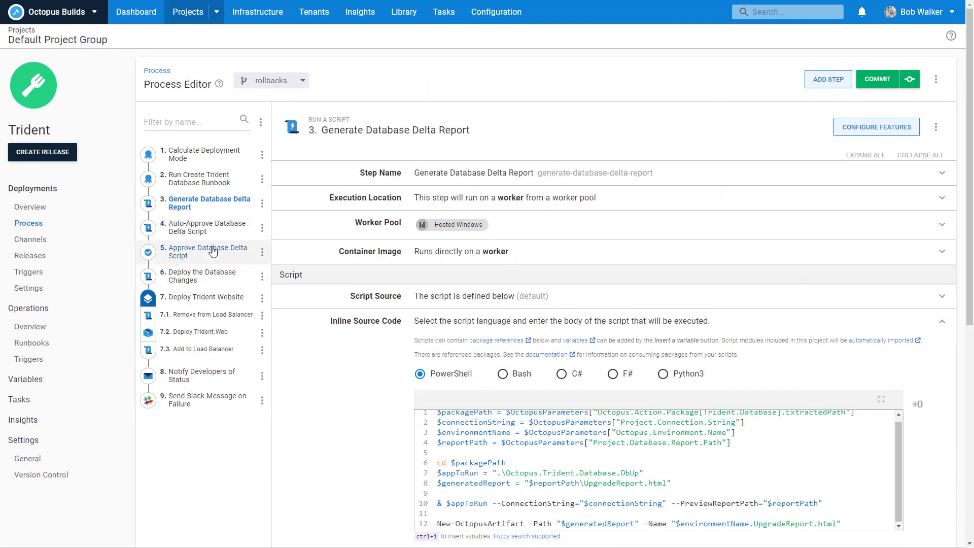
click(212, 251)
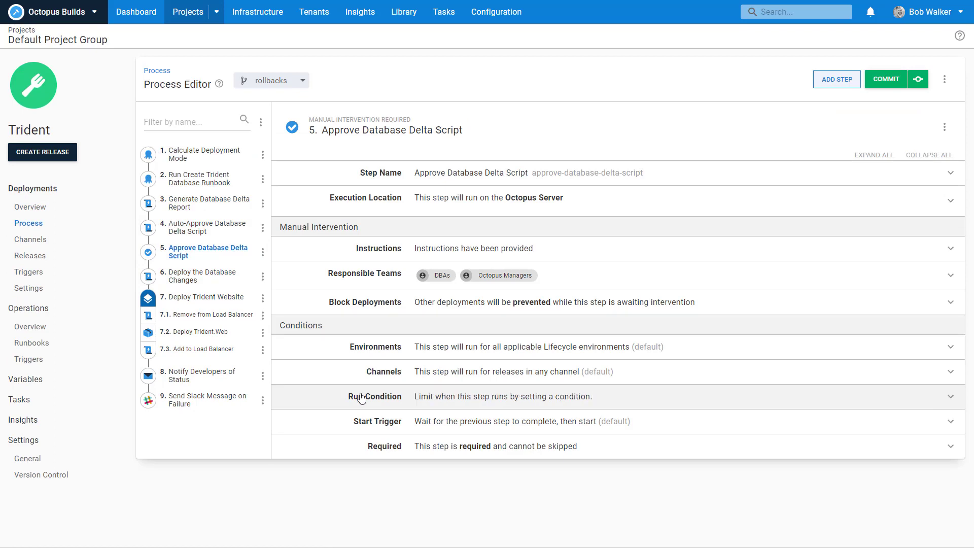
click(361, 398)
click(208, 227)
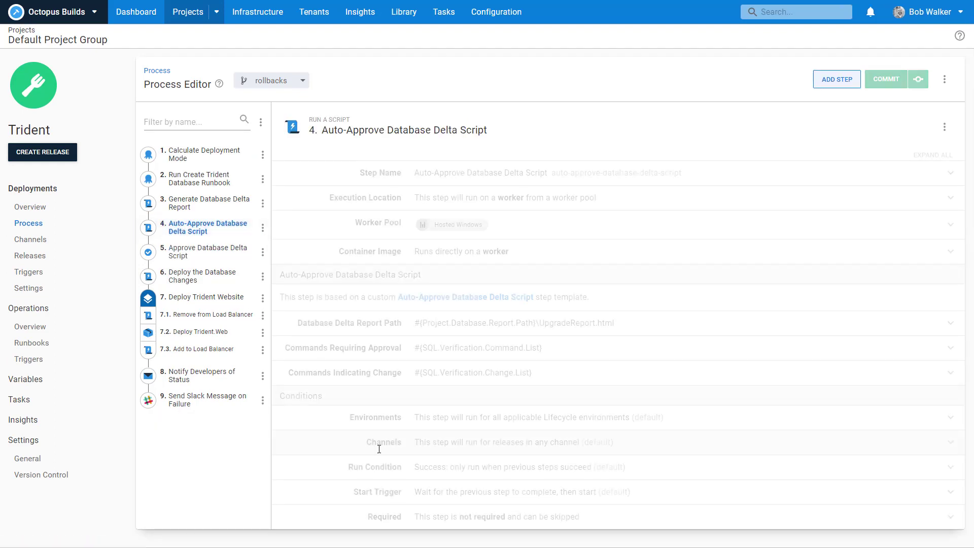
click(381, 466)
scroll(416, 456, down, 2)
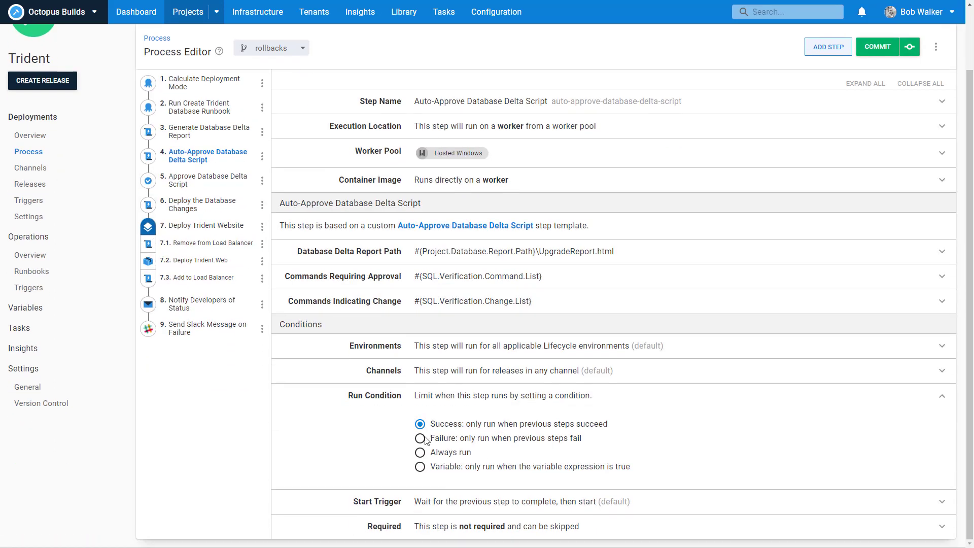
click(420, 467)
key(ctrl+v)
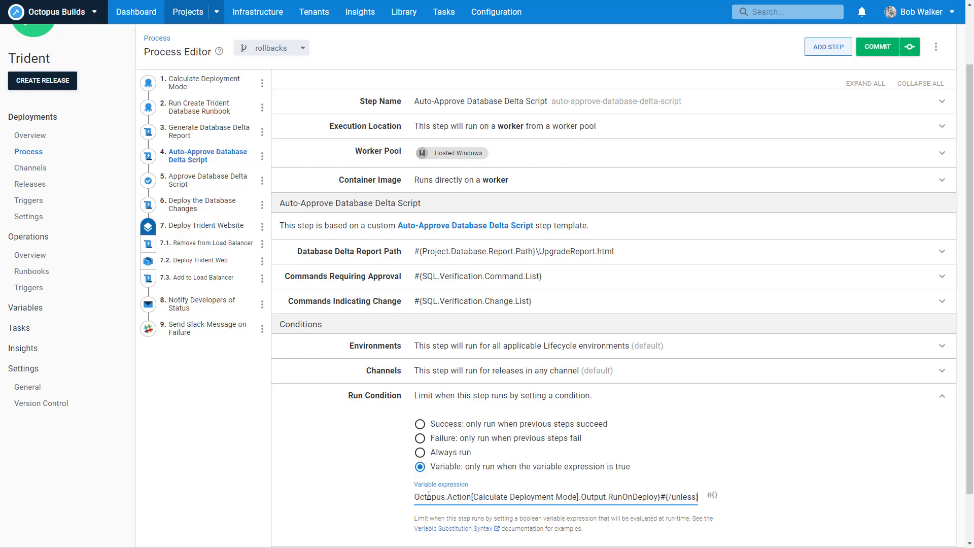
Open the Approve Database Delta Script step and check the variable expression in its run condition.
scroll(330, 406, up, 2)
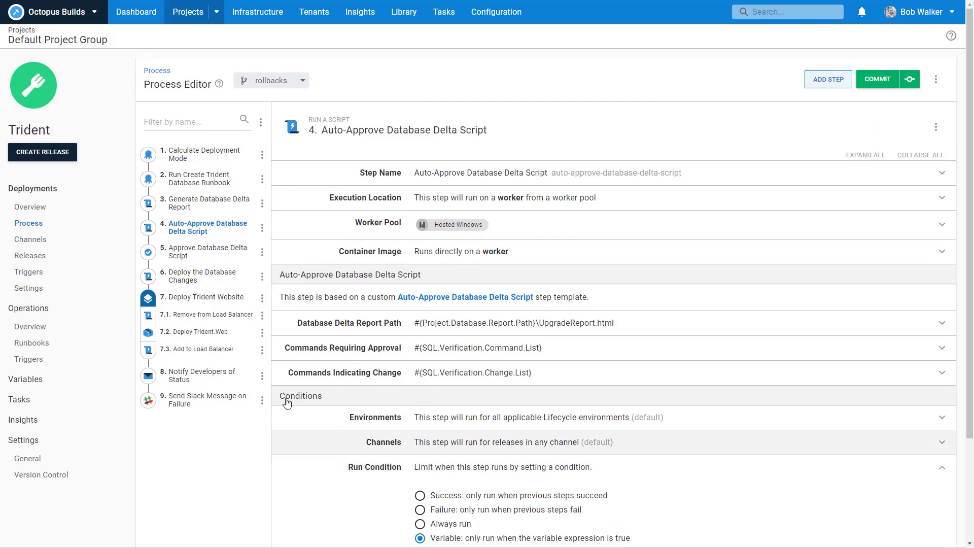
click(206, 251)
click(384, 400)
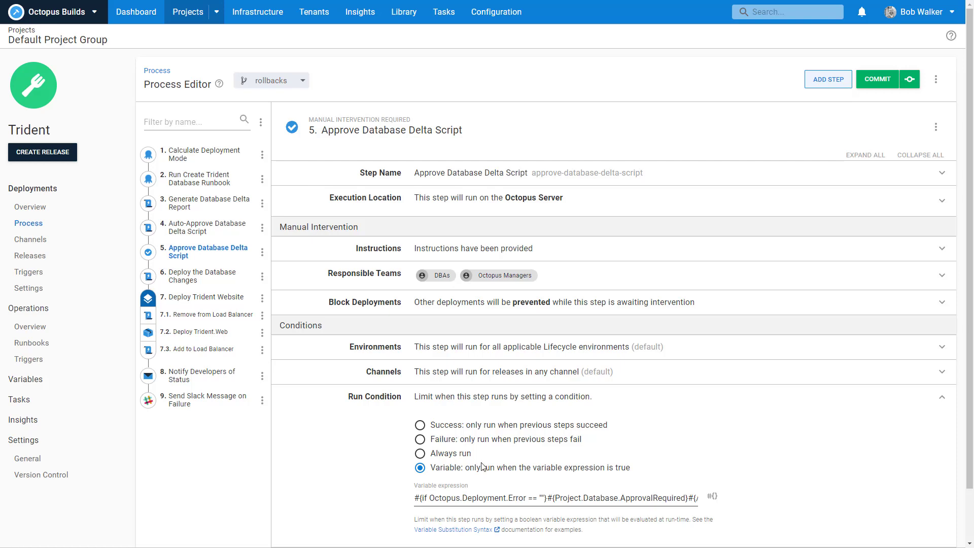
Set the Deploy the Database Changes step's run condition to Variable, using the copied unless expression with Calculate Deployment Mode's RunOnDeploy output.
click(182, 277)
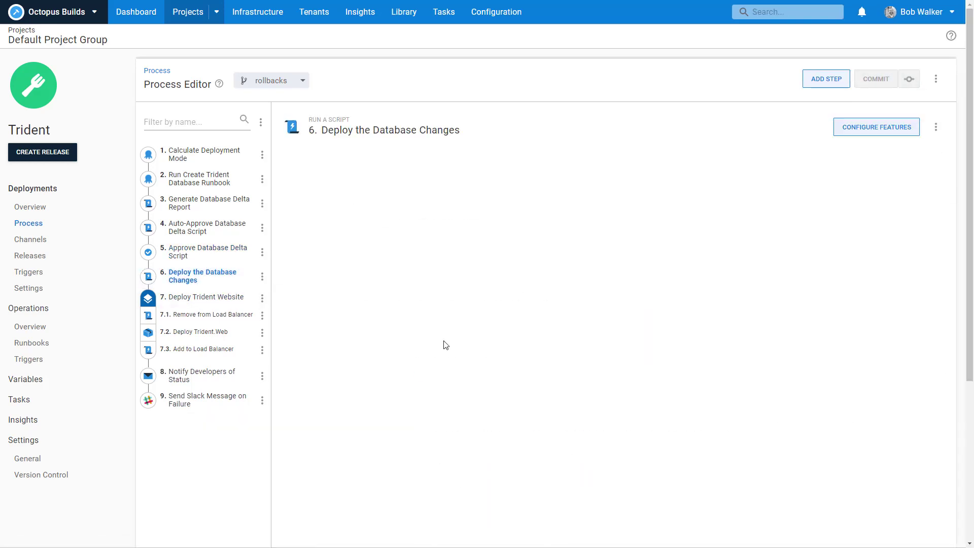
scroll(377, 417, down, 4)
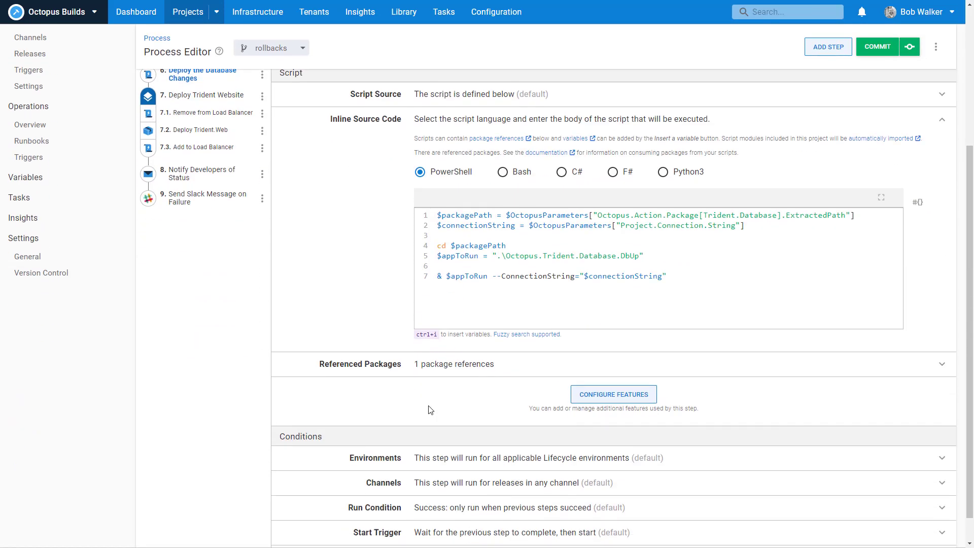
click(441, 508)
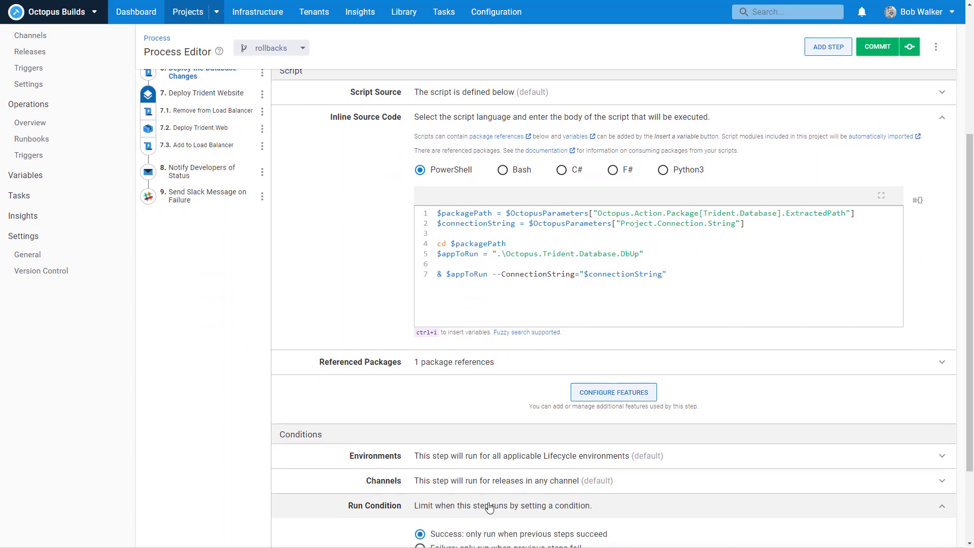
scroll(451, 481, down, 3)
click(454, 466)
click(470, 496)
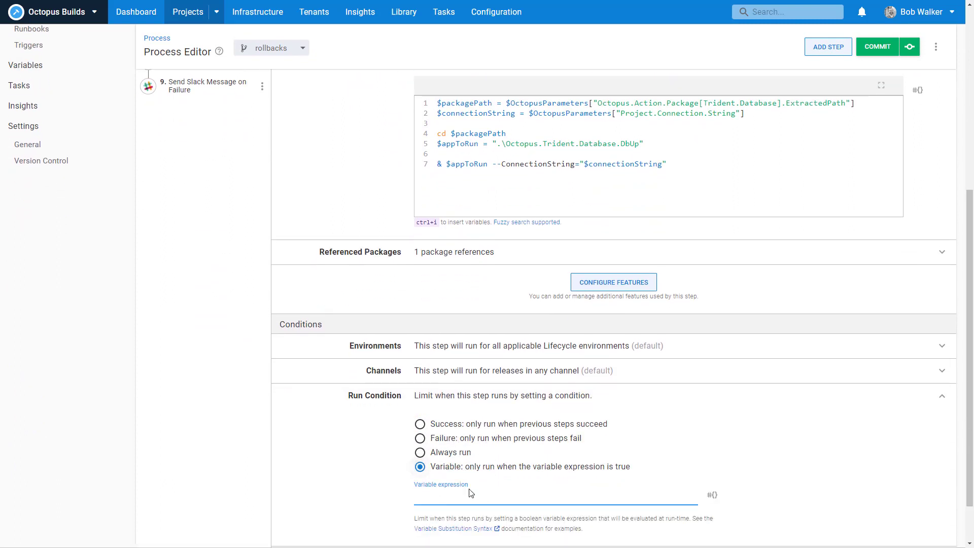
text(Octopus.Action[Calculate Deployment Mode].Output.RunOnDeploy}#{/unless})
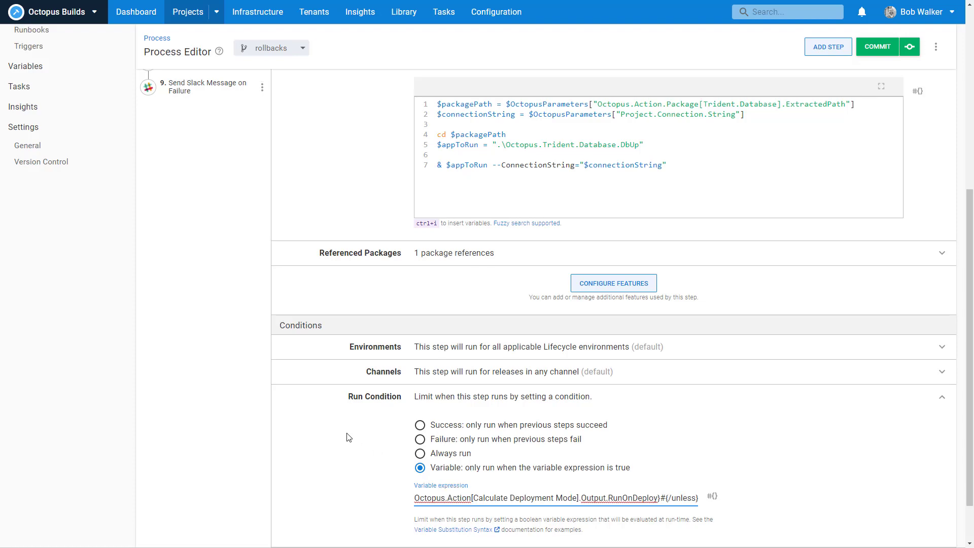
Commit the process changes to the rollbacks branch with the summary "Added in the variable run condition to the database steps".
scroll(348, 438, up, 7)
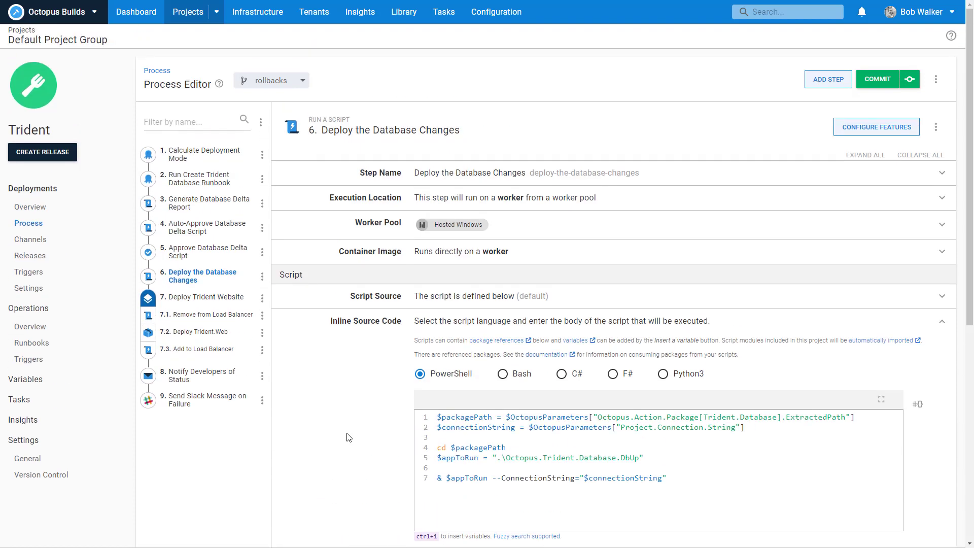
click(873, 81)
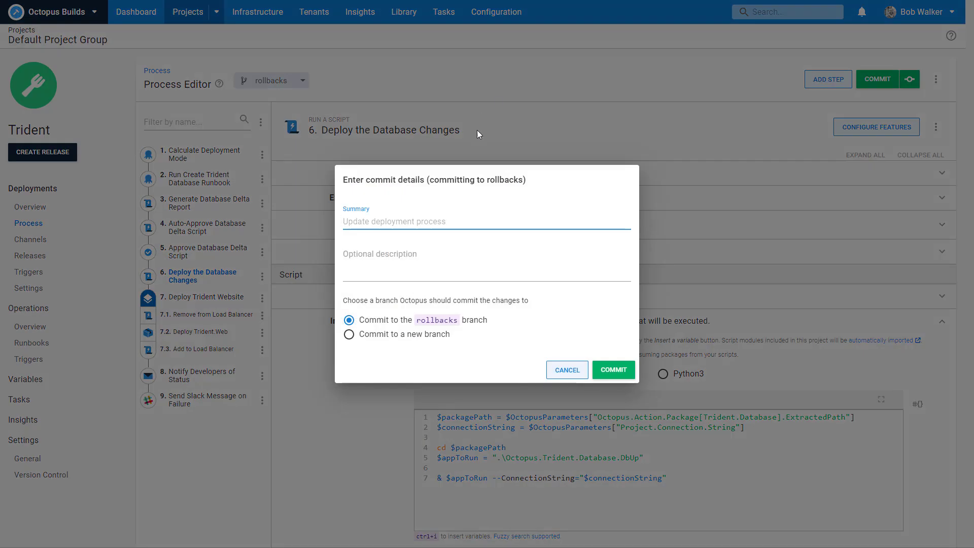
text(Add)
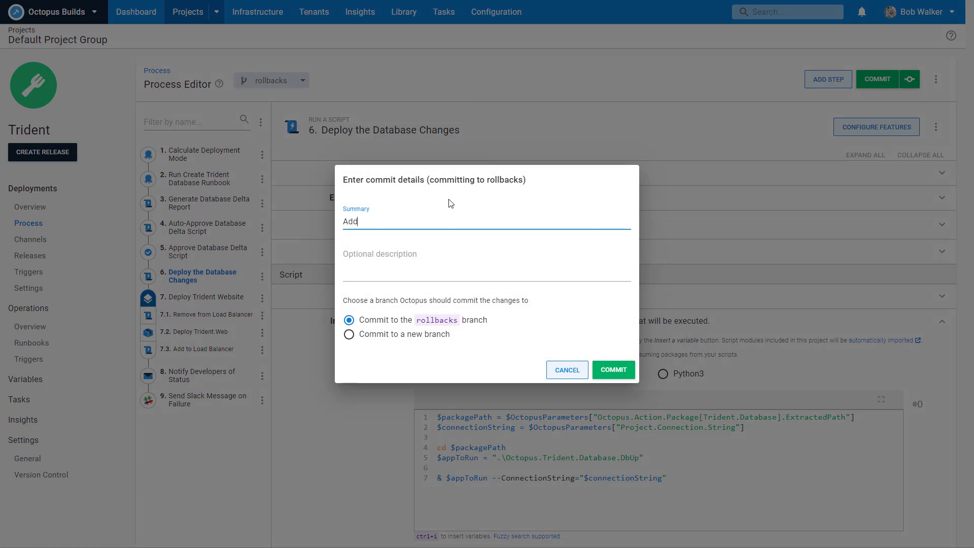
text(ed in the variable )
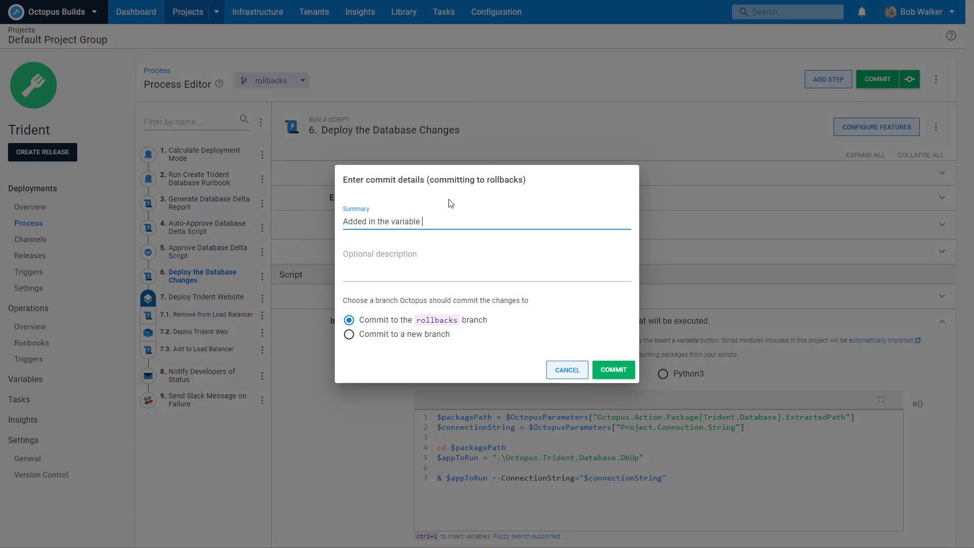
text(run condition to the database steps)
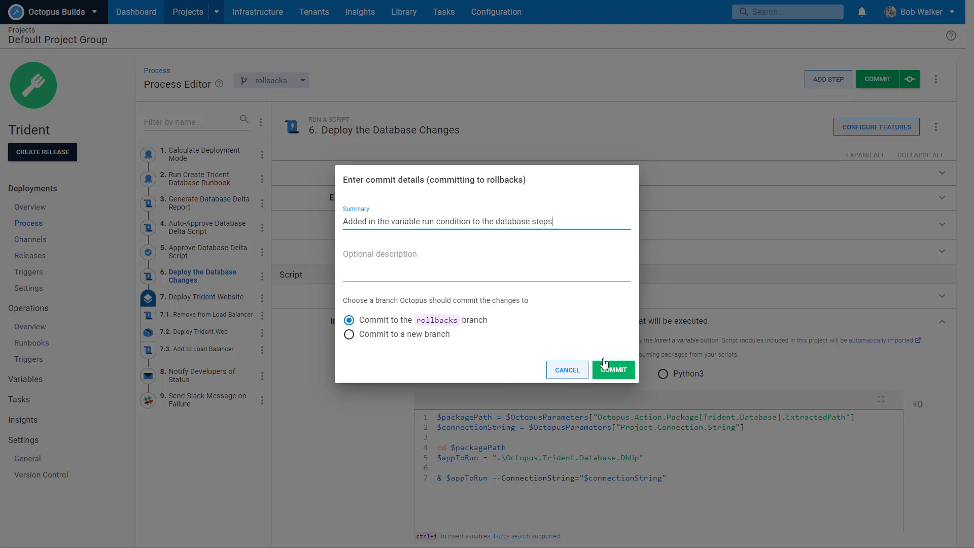
click(603, 363)
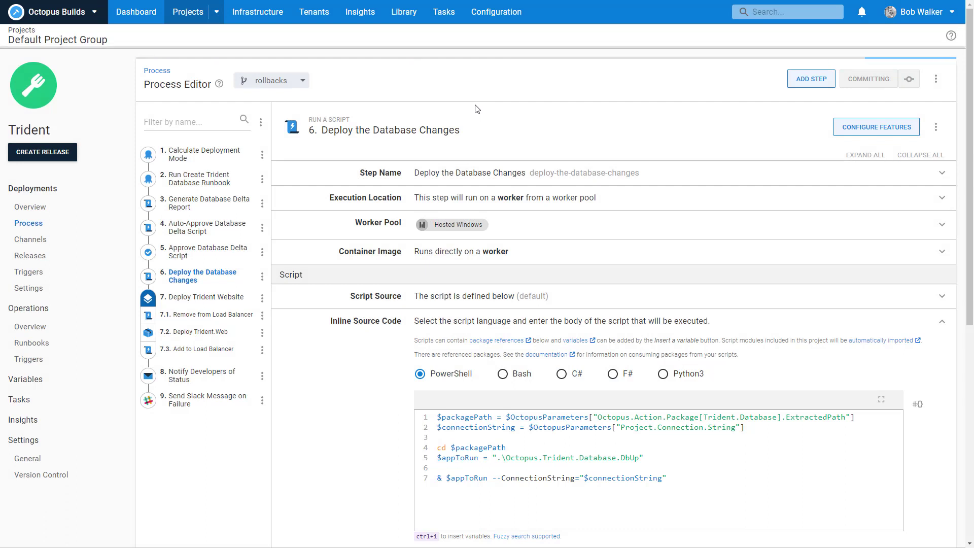
Create Trident release 1.2.4 from the rollbacks branch and deploy it to Development with the default settings.
click(58, 157)
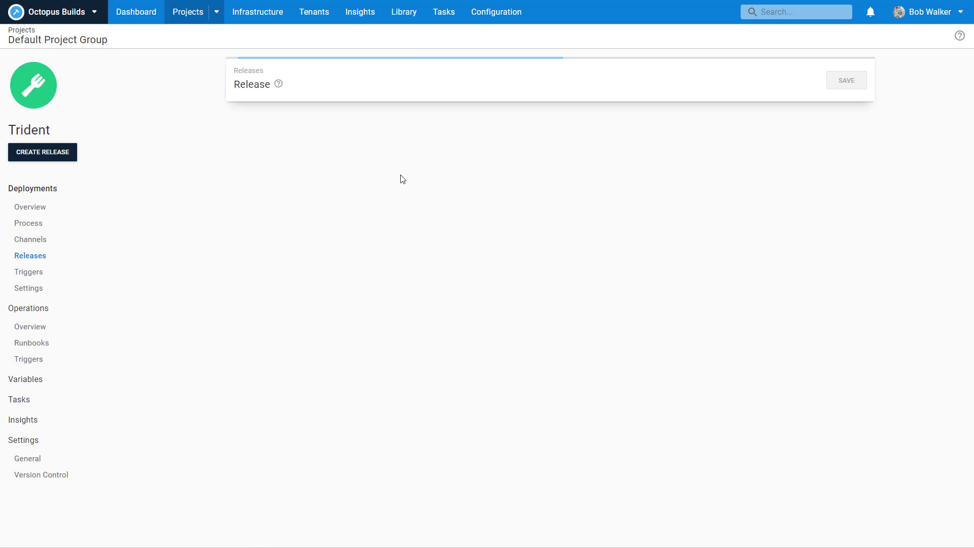
click(854, 81)
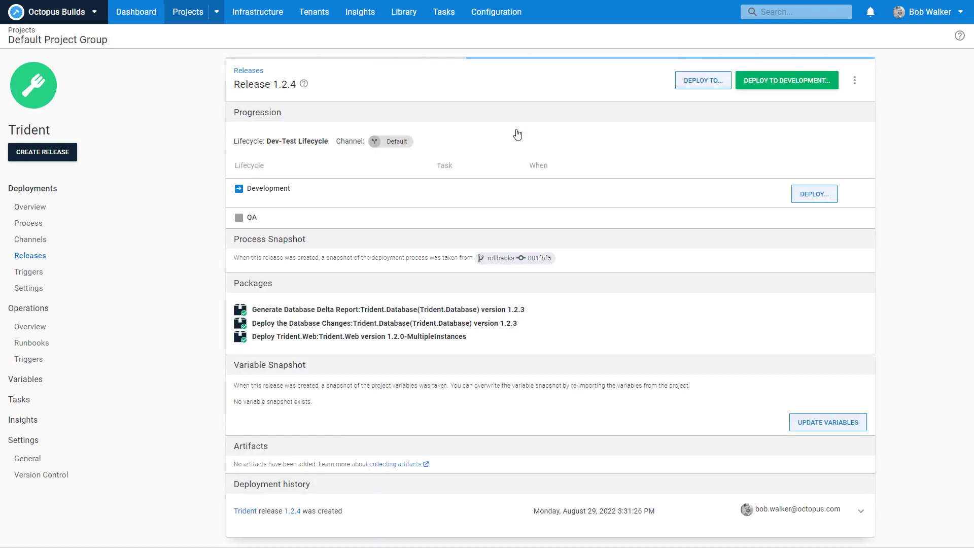
click(801, 200)
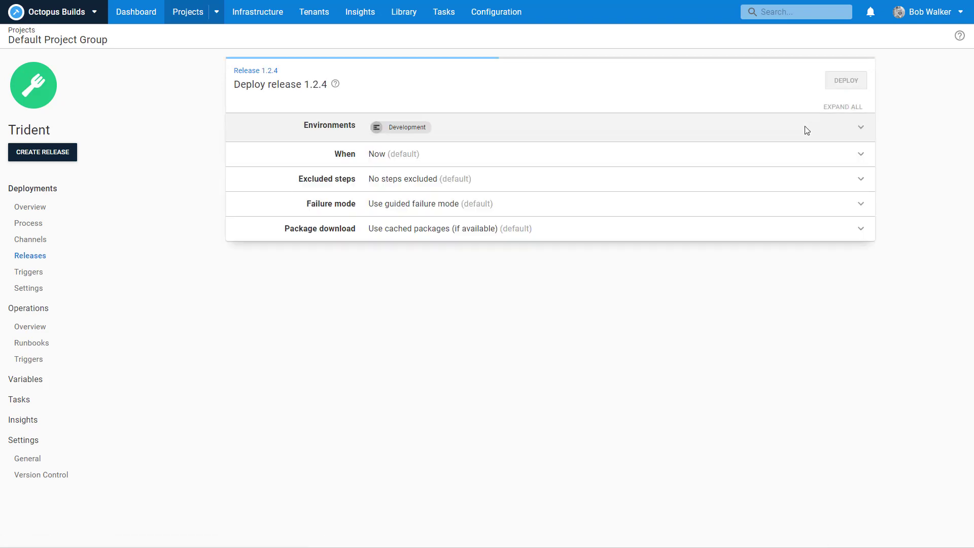
click(861, 81)
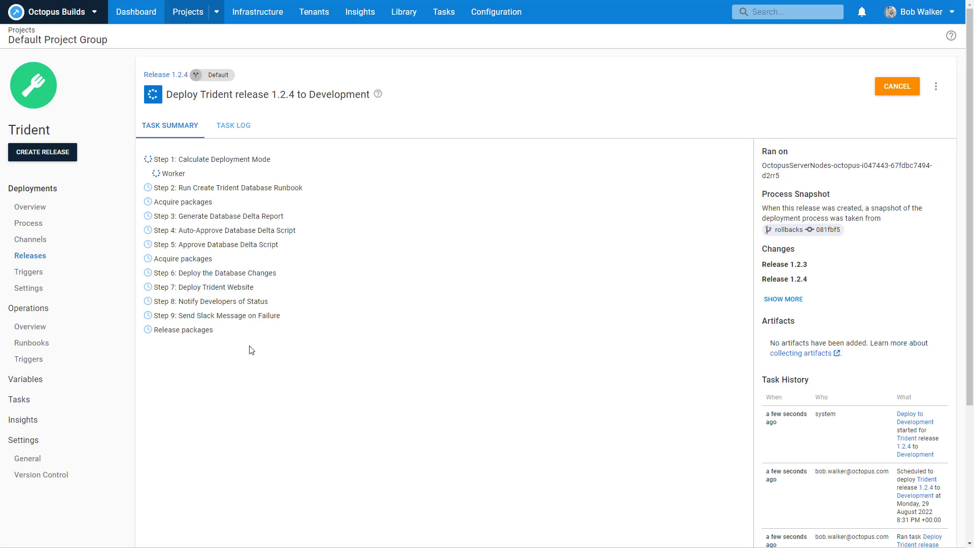
Examine the Calculate Deployment Mode worker log for the release number comparison and the chosen deployment mode.
click(181, 177)
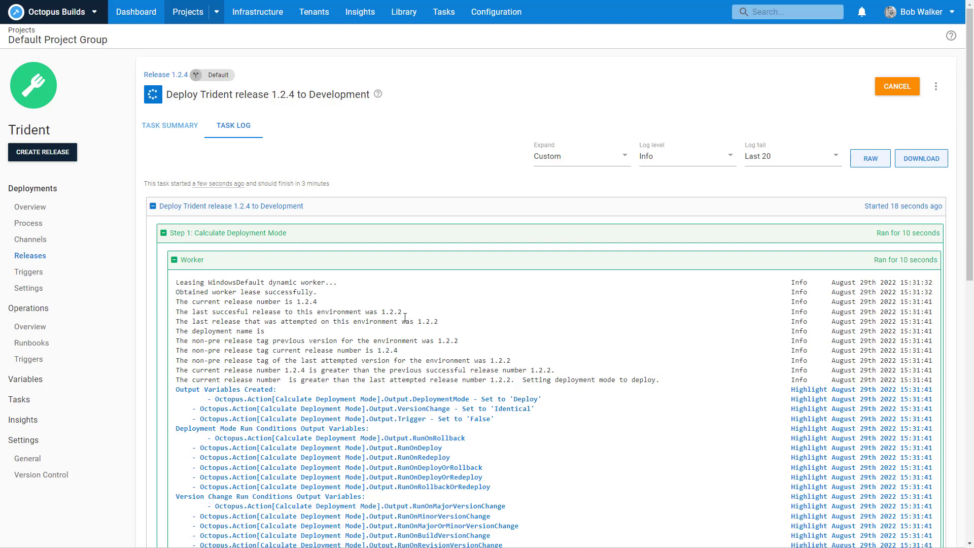
drag(404, 317, 381, 312)
drag(401, 352, 382, 351)
drag(285, 371, 309, 370)
double_click(643, 380)
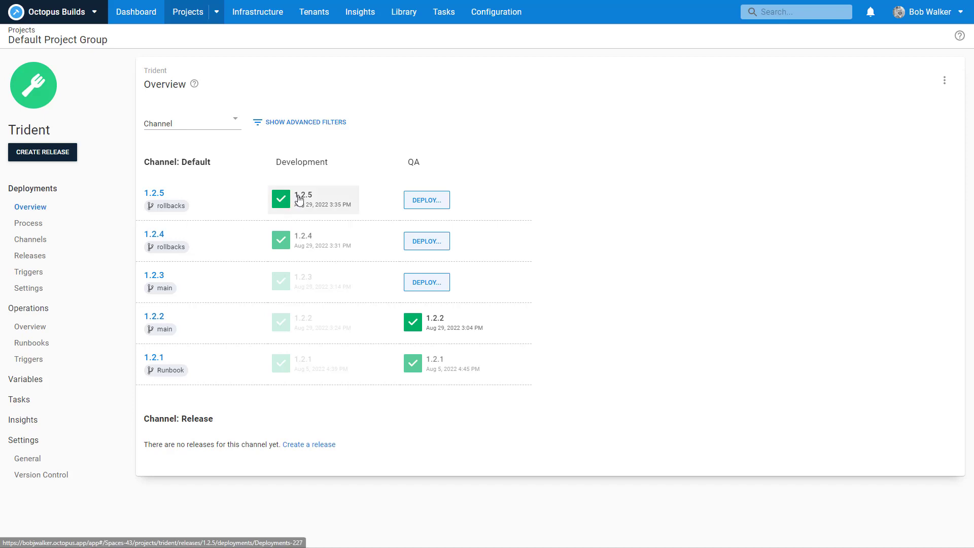
Open release 1.2.4's Development deployment and review each step's Rollback value in the Rollback Scenarios sheet in Google Sheets.
click(304, 247)
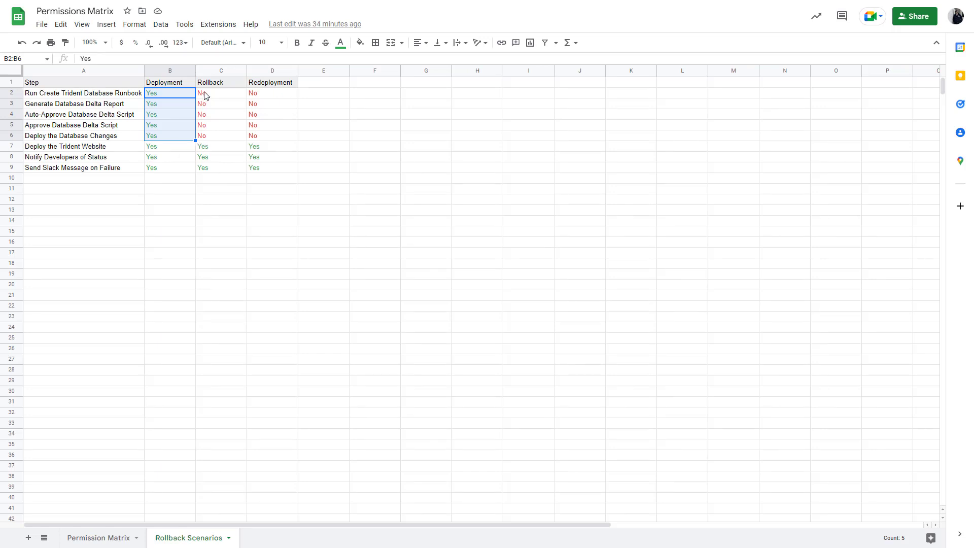
drag(202, 94, 203, 168)
click(202, 148)
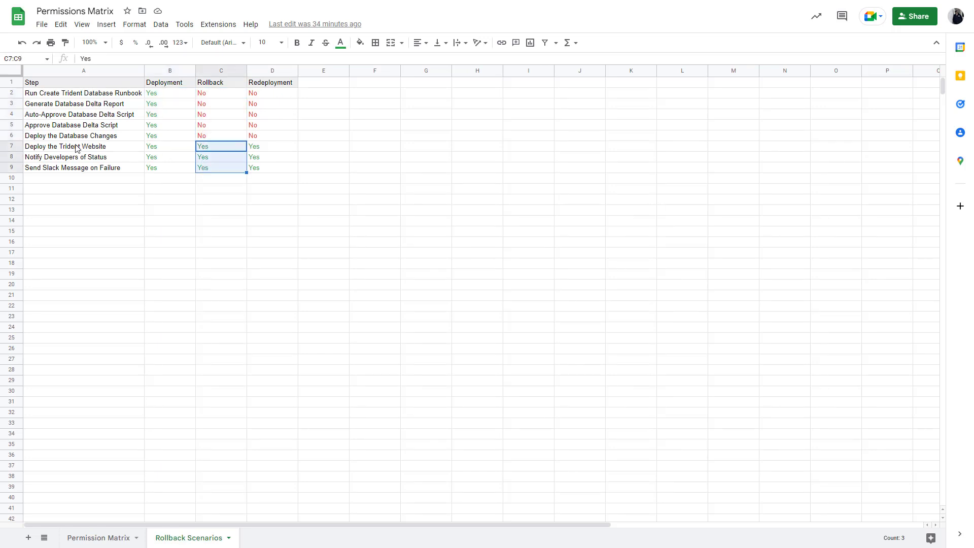
click(206, 169)
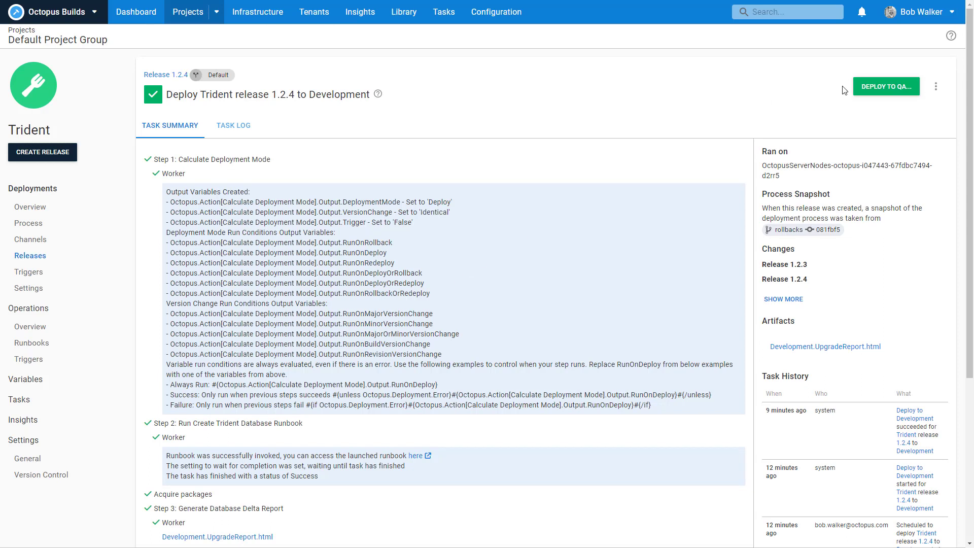
In Octopus Deploy, redeploy Trident release 1.2.4 to Development with the default settings to trigger a rollback.
click(933, 93)
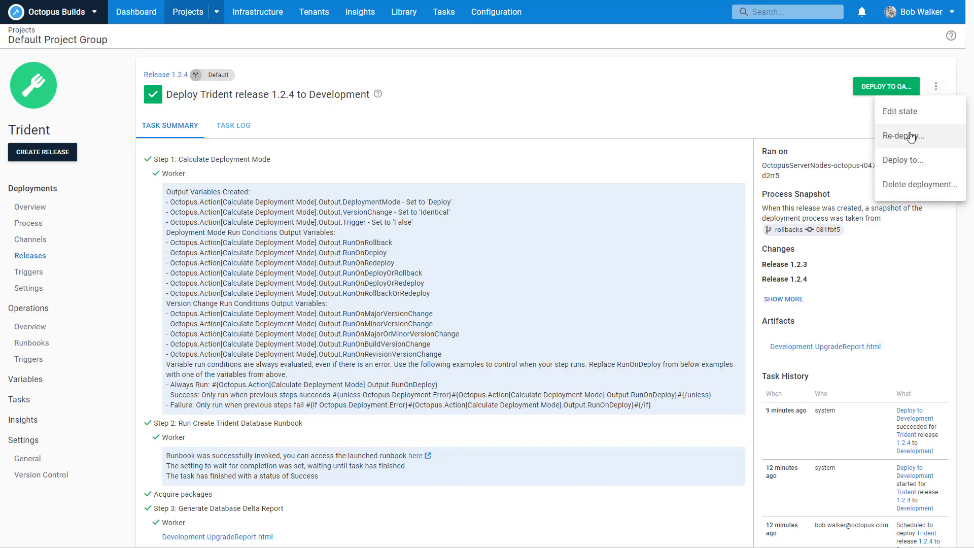
click(888, 135)
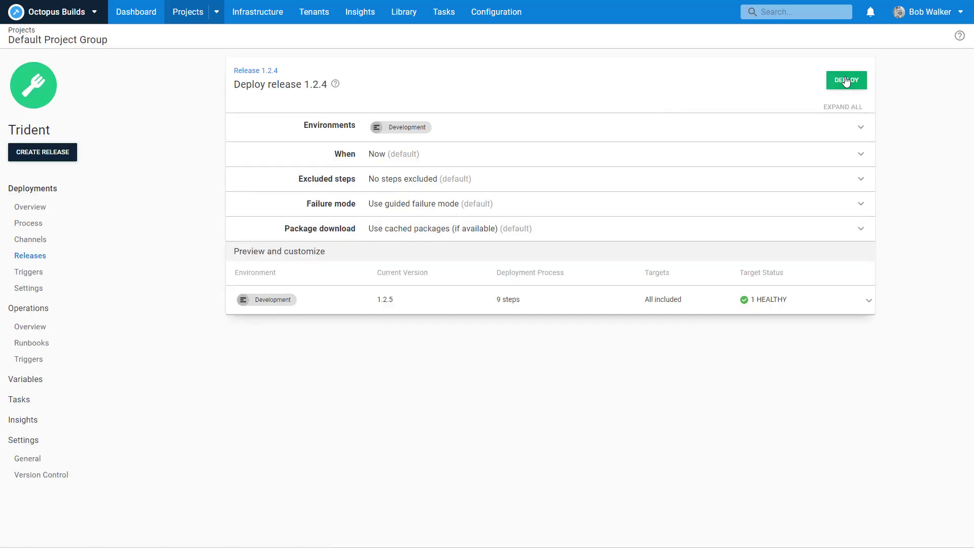
click(846, 80)
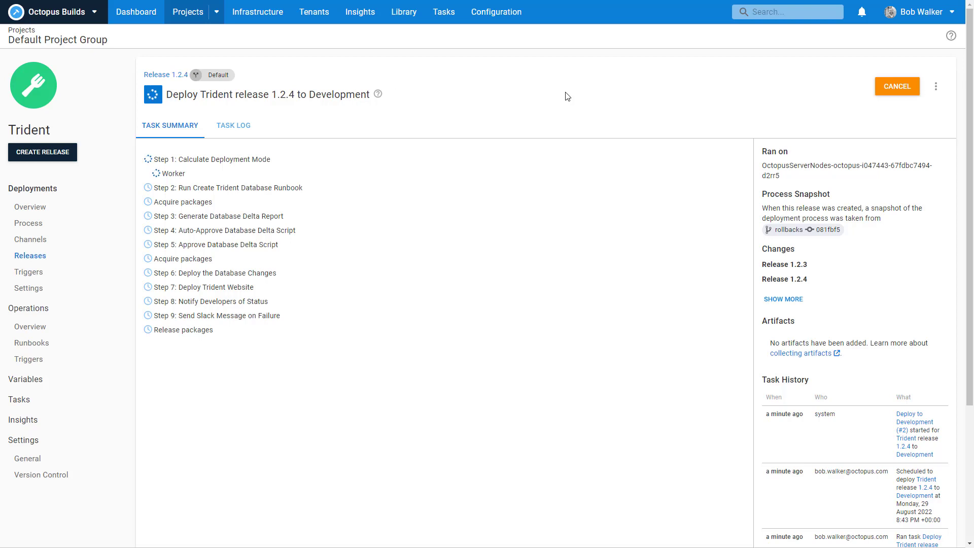
Check the Calculate Deployment Mode worker log of the running 1.2.4 deployment and return to the task summary.
click(172, 174)
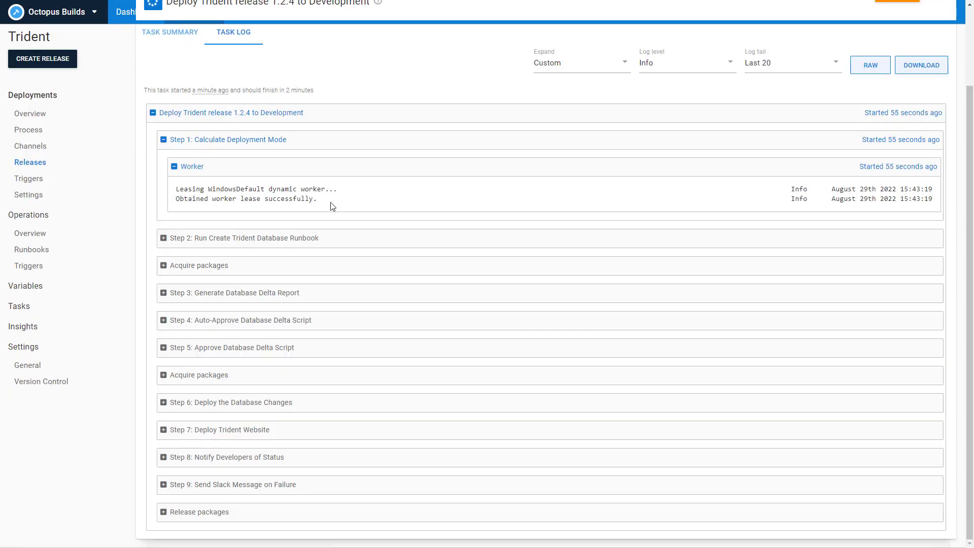
scroll(332, 205, up, 2)
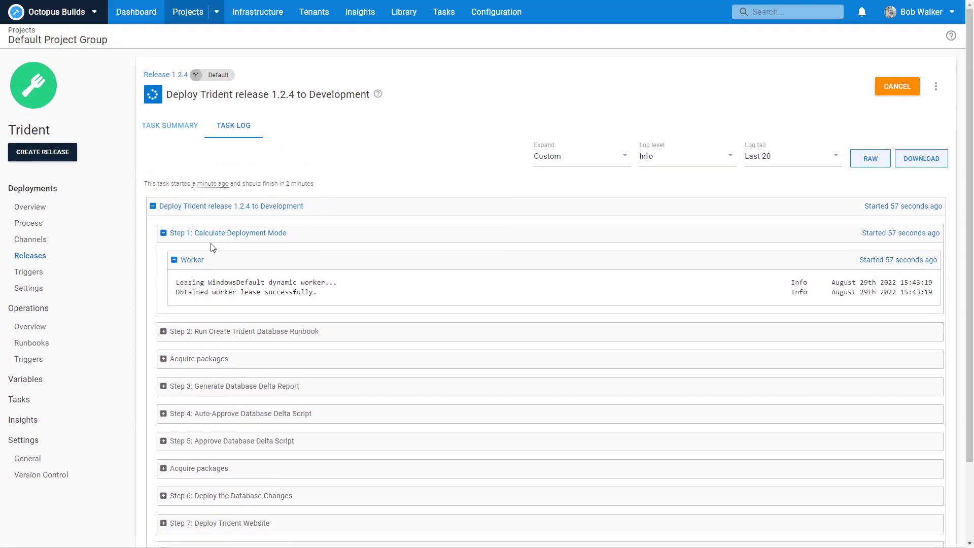
click(167, 128)
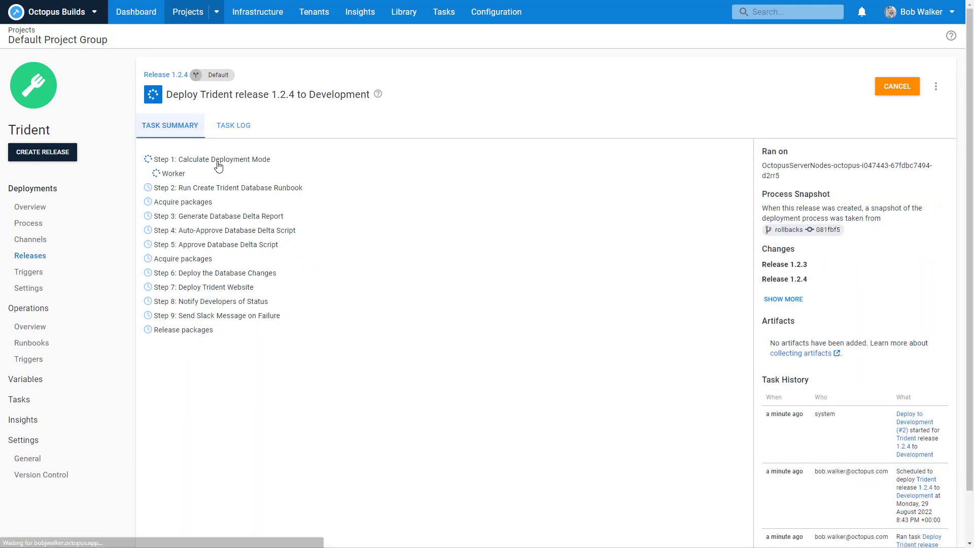
Open the Calculate Deployment Mode step in the rollbacks branch's deployment process and inspect its notes and run condition options.
click(49, 231)
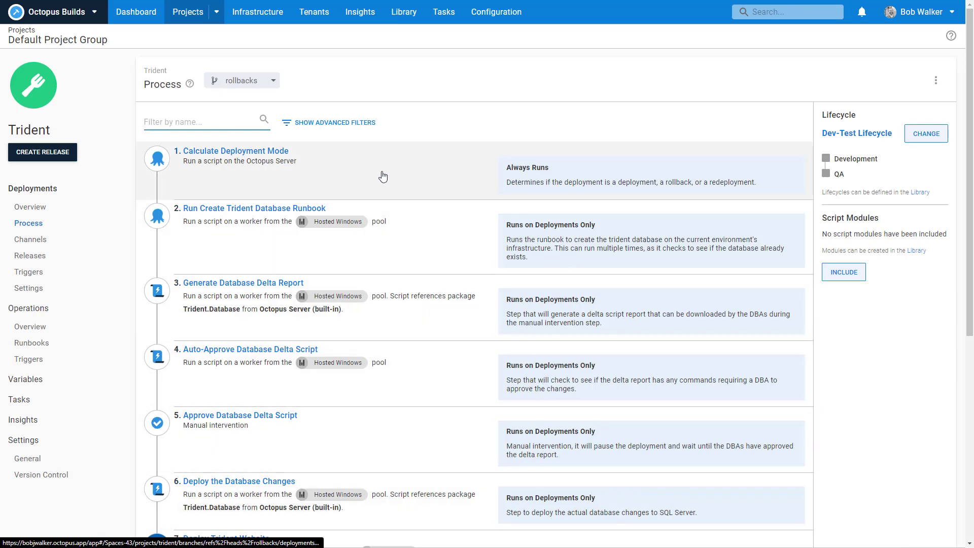
click(383, 178)
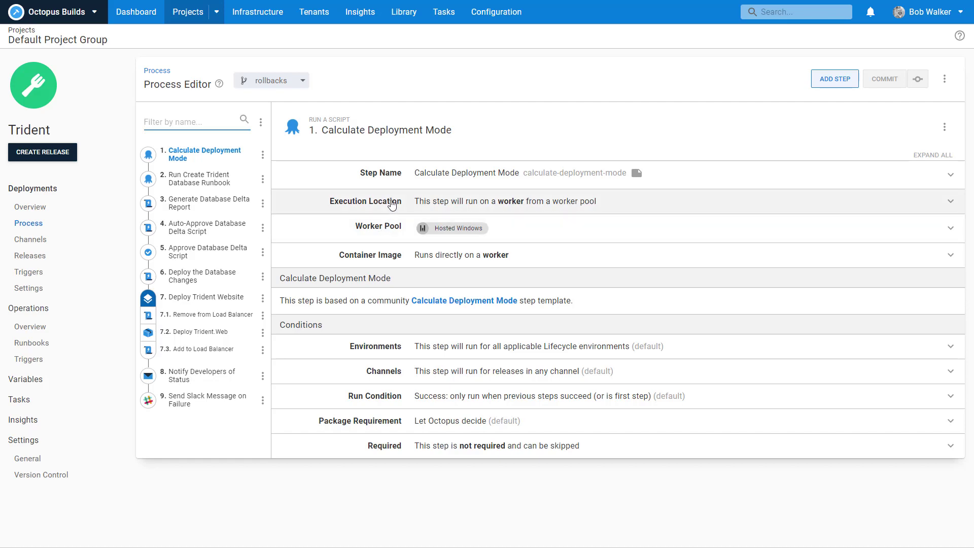
click(396, 184)
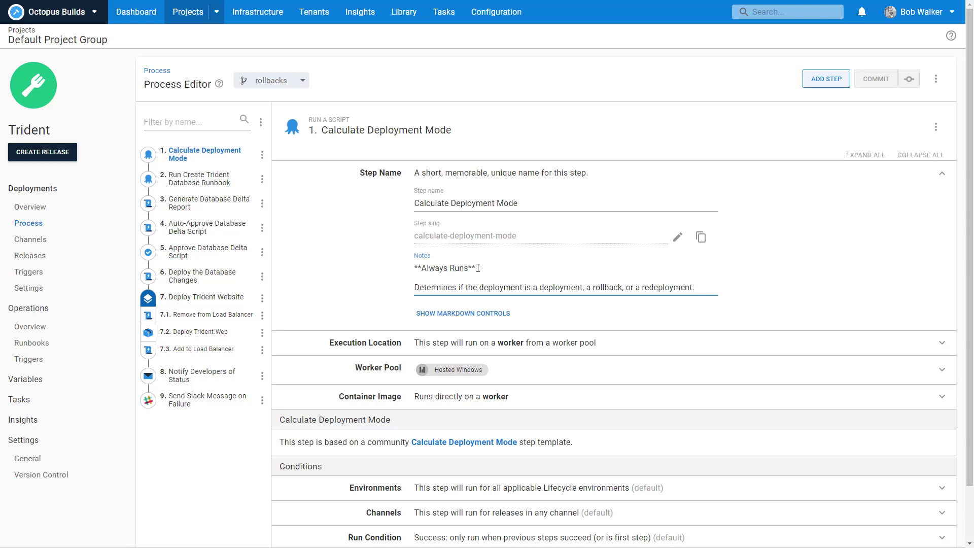
scroll(406, 441, down, 2)
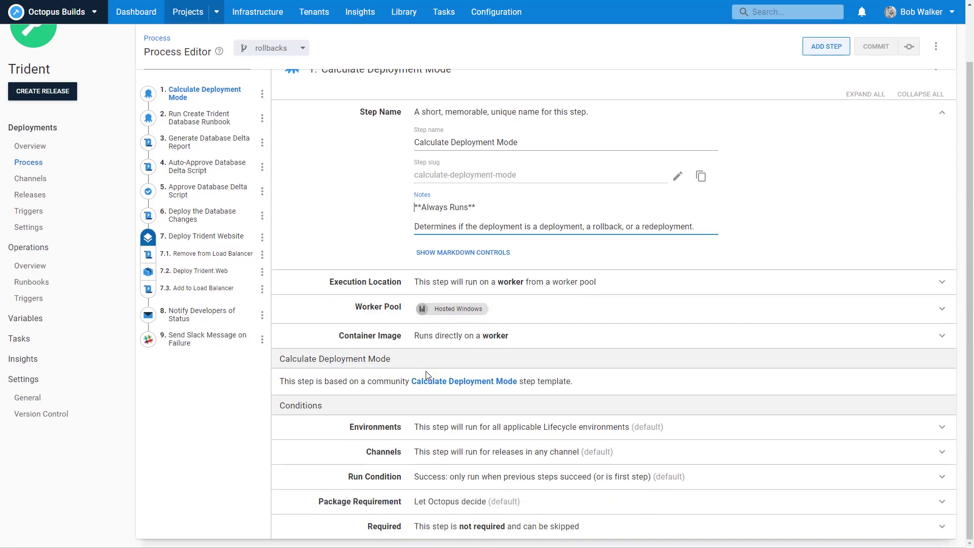
click(399, 477)
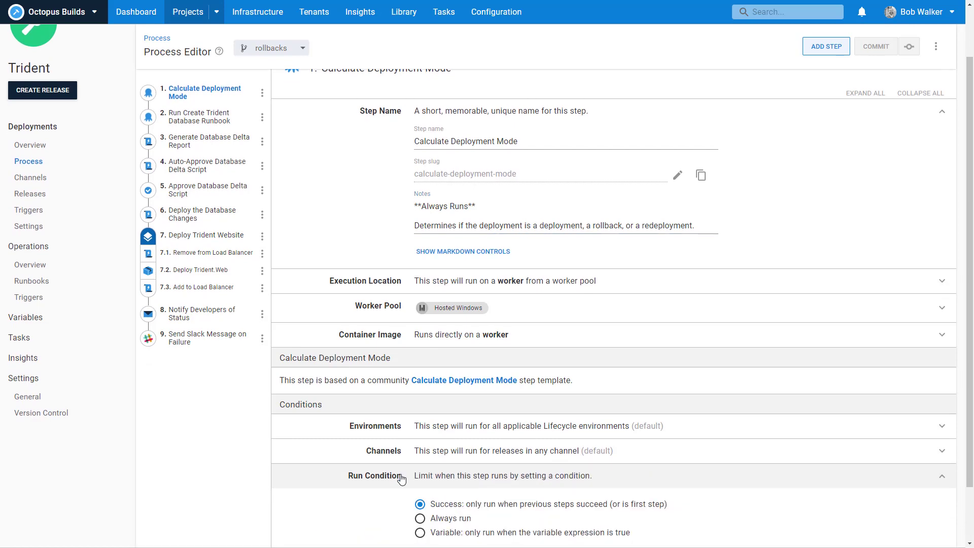
scroll(426, 474, down, 1)
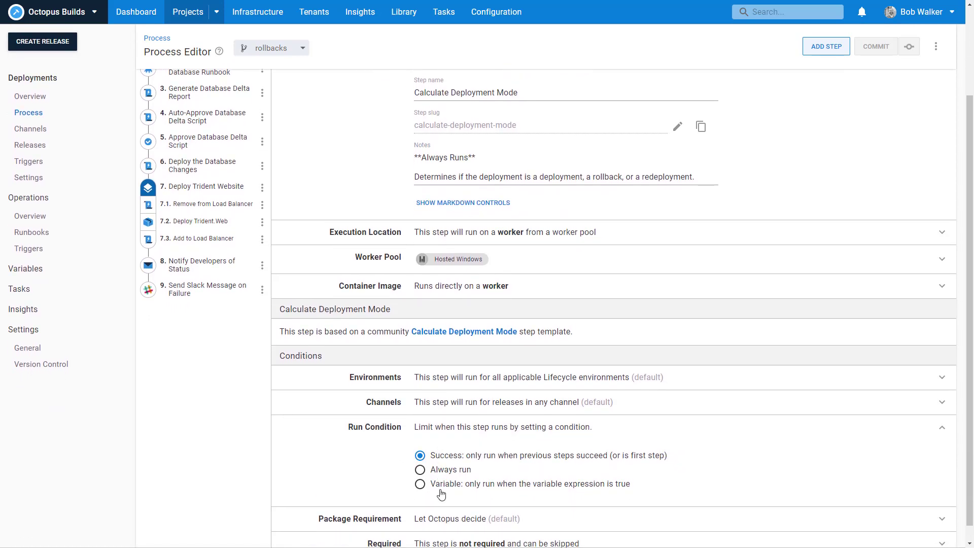
scroll(435, 472, up, 3)
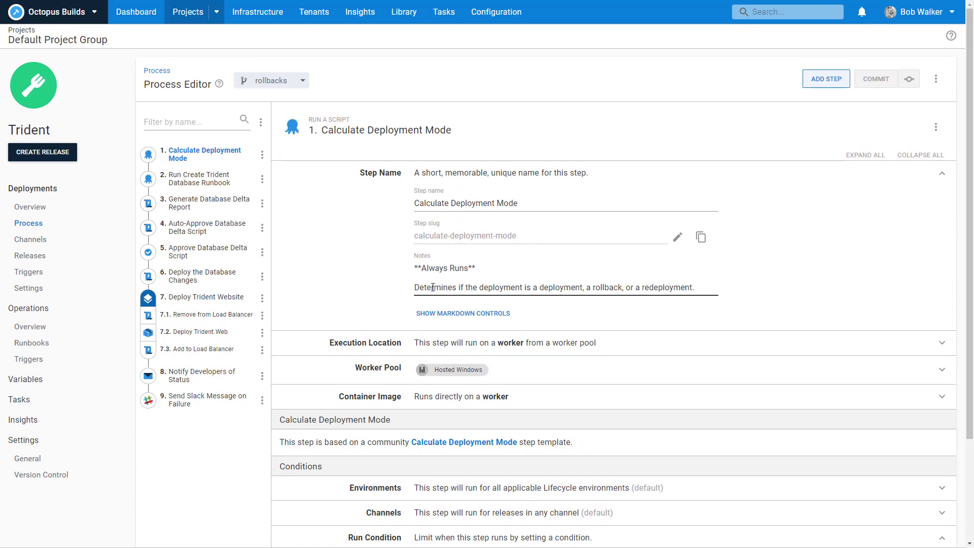
Return to the rollbacks branch's process overview and review the run-condition notes of every step through Send Slack Message on Failure.
click(151, 70)
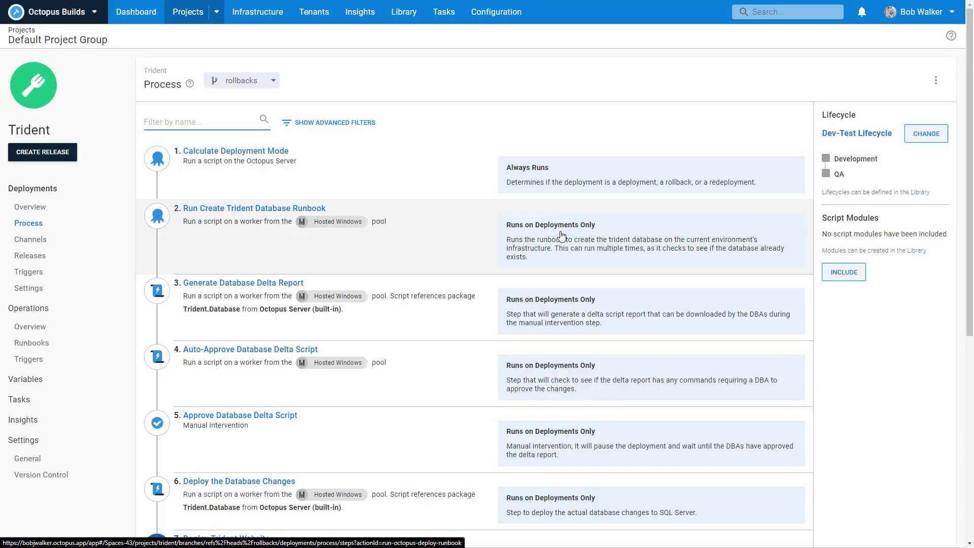
scroll(599, 320, down, 5)
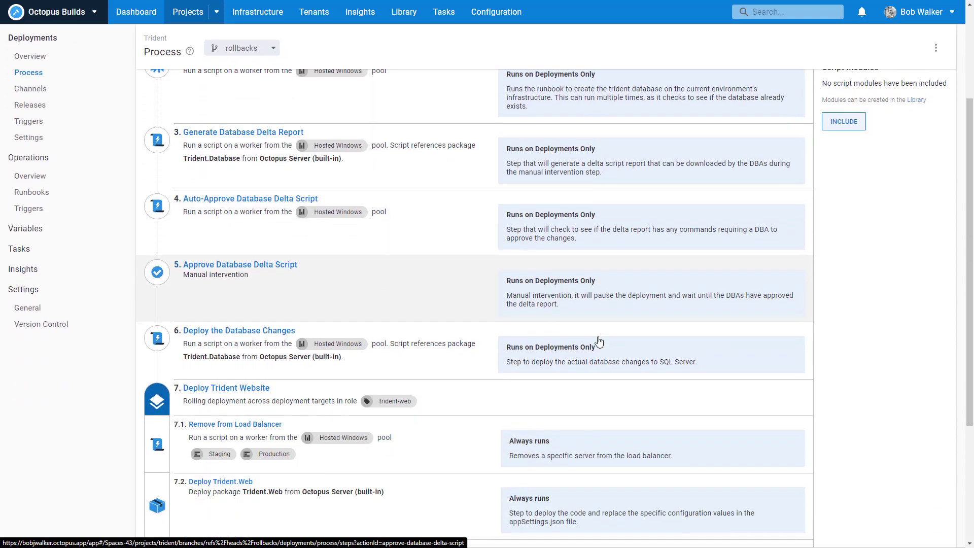
scroll(566, 418, down, 2)
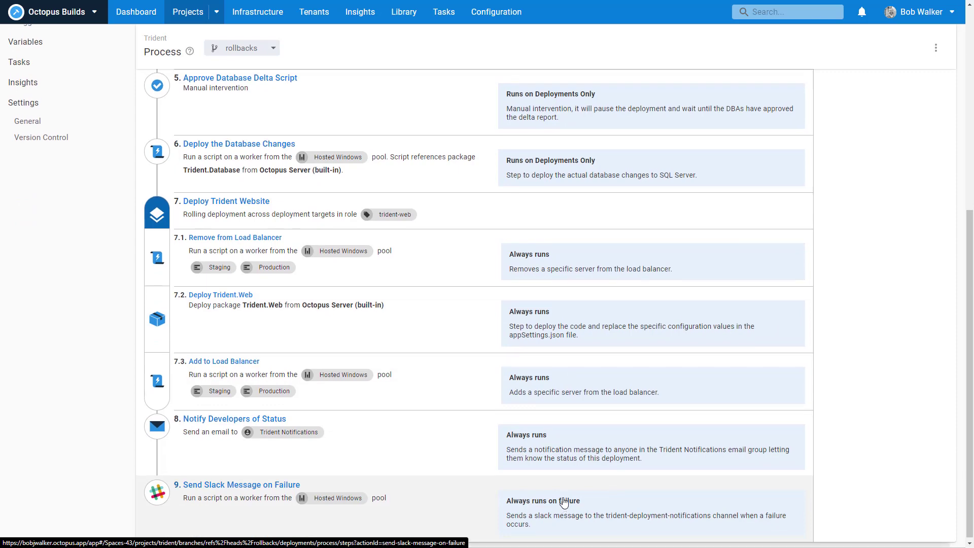
scroll(564, 502, up, 8)
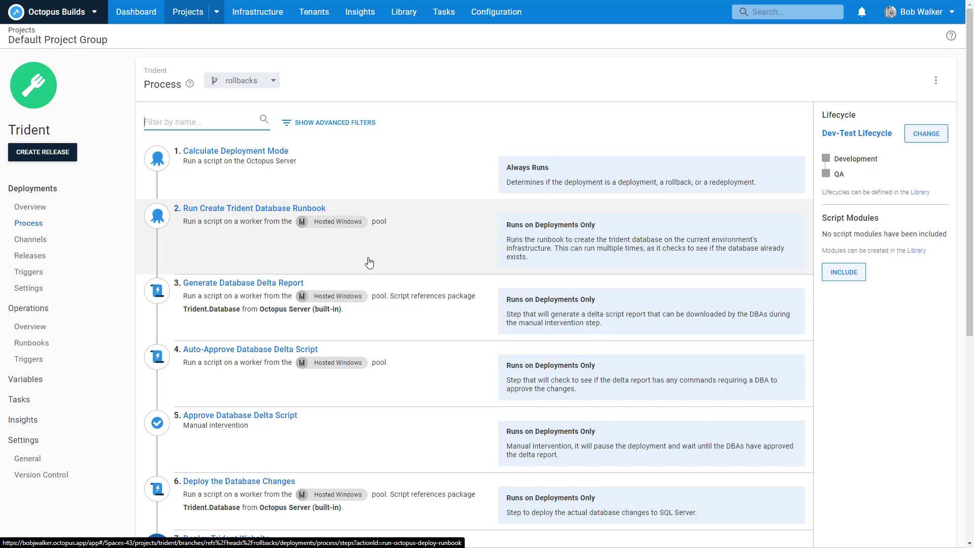
Open release 1.2.4's running Development deployment from the project overview and inspect the log of its first Acquire packages stage.
click(26, 209)
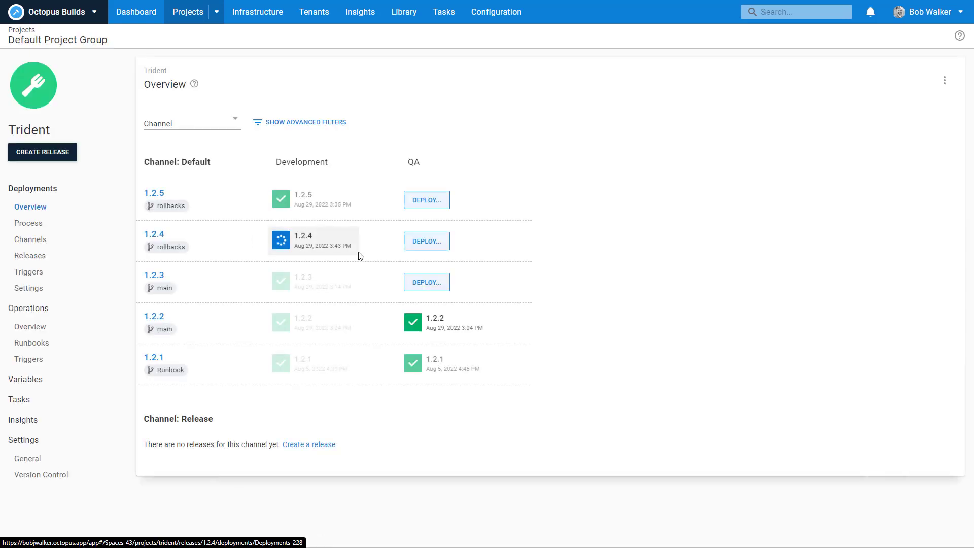
click(312, 250)
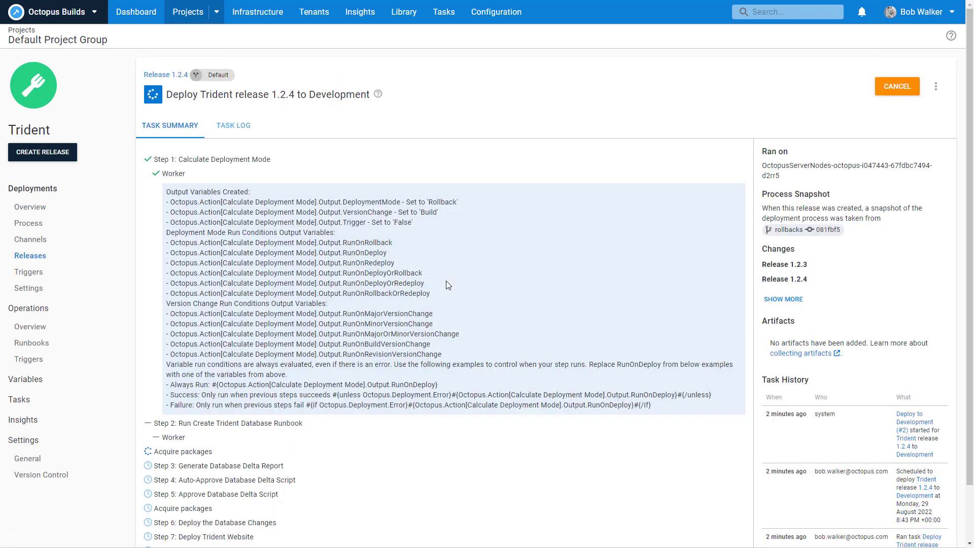
scroll(445, 292, down, 1)
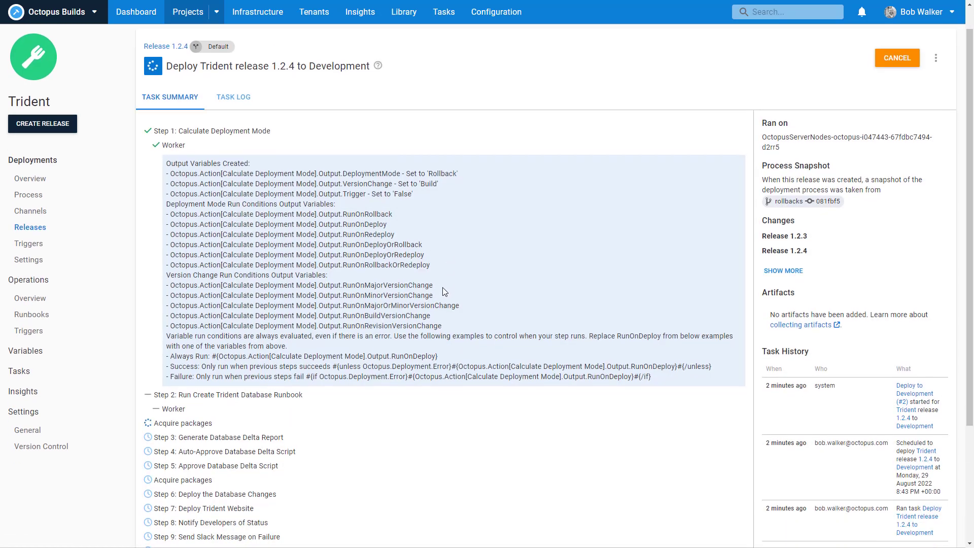
scroll(444, 290, down, 3)
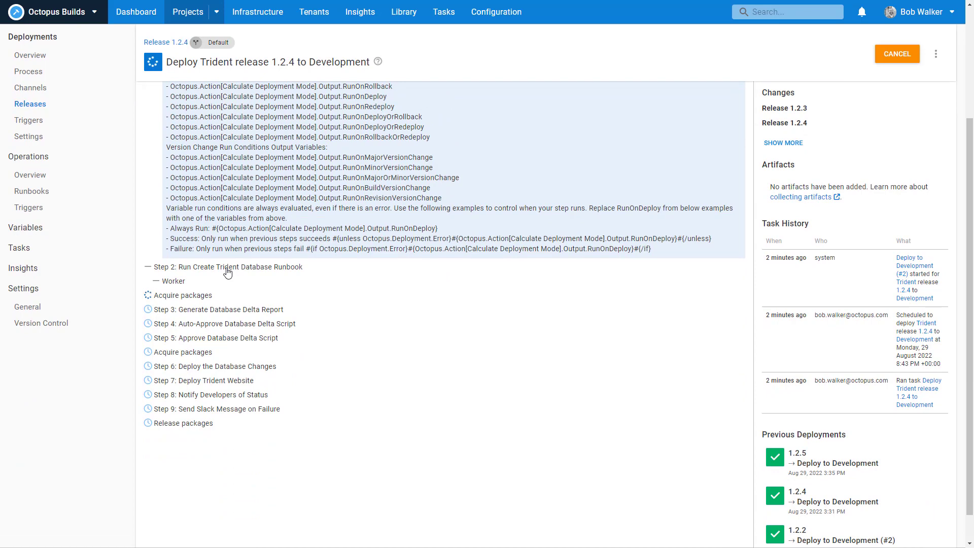
click(198, 295)
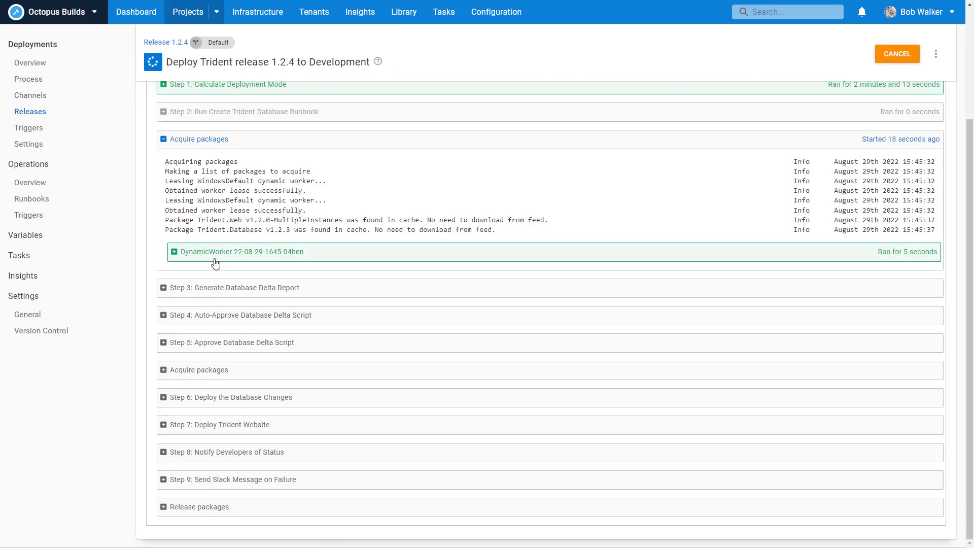
scroll(216, 262, up, 3)
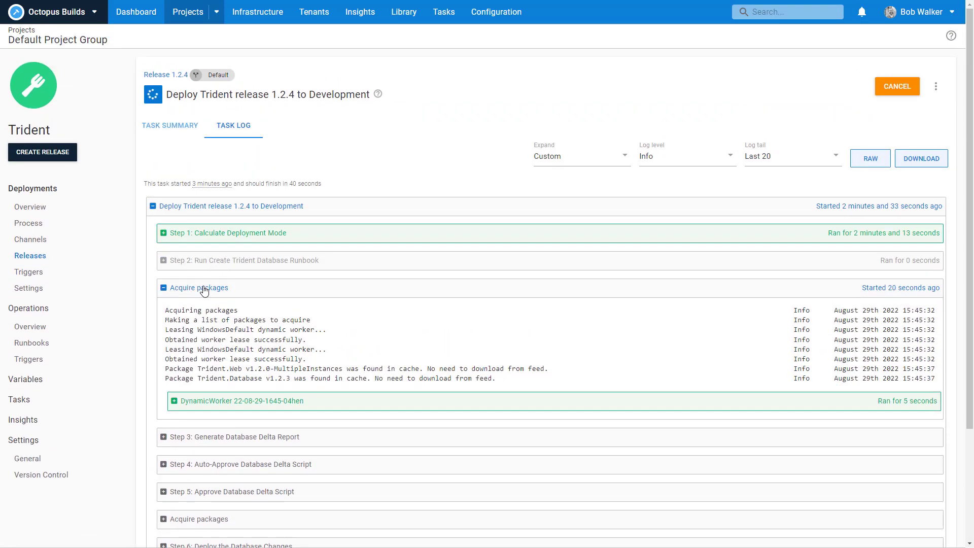
Return to the 1.2.4 deployment's task summary and review which steps run or are skipped until the task finishes.
click(177, 128)
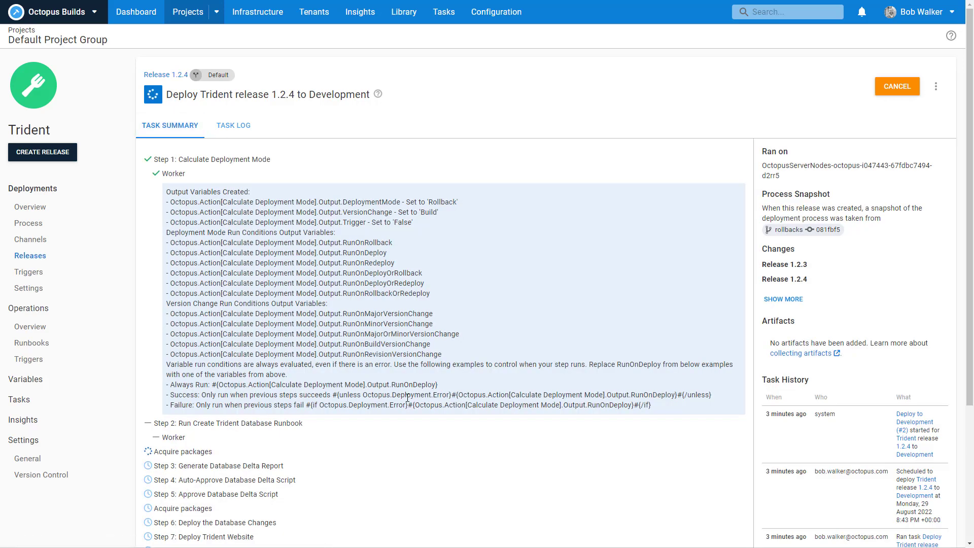
scroll(401, 396, down, 2)
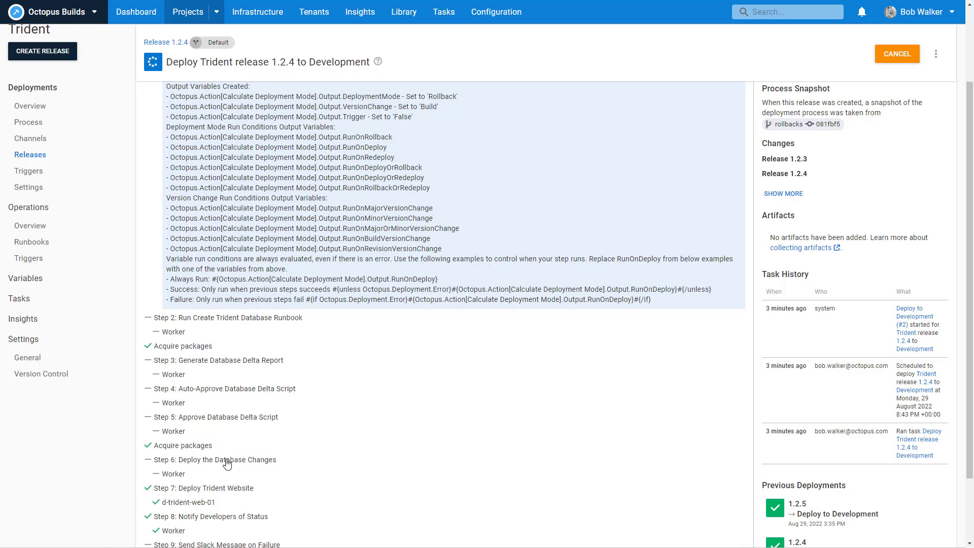
scroll(315, 437, down, 2)
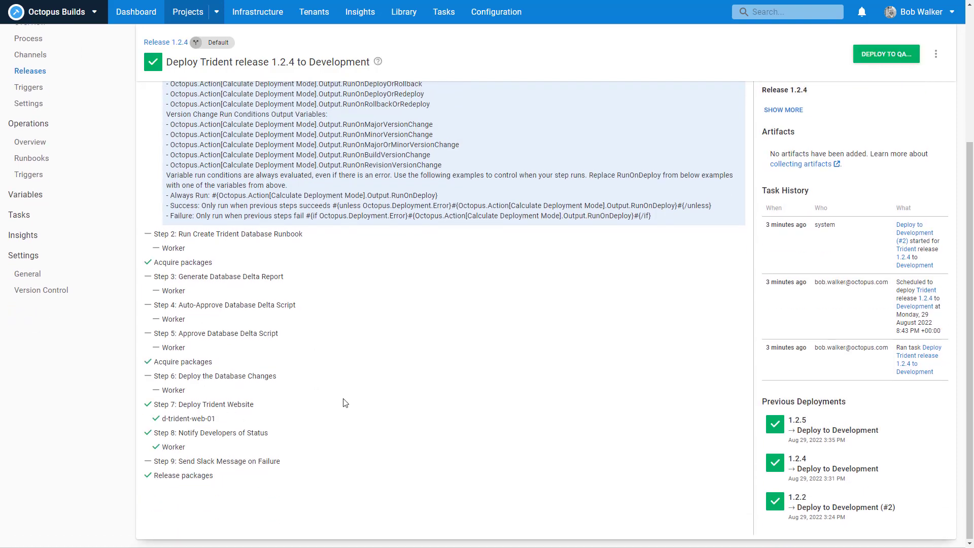
scroll(344, 398, up, 4)
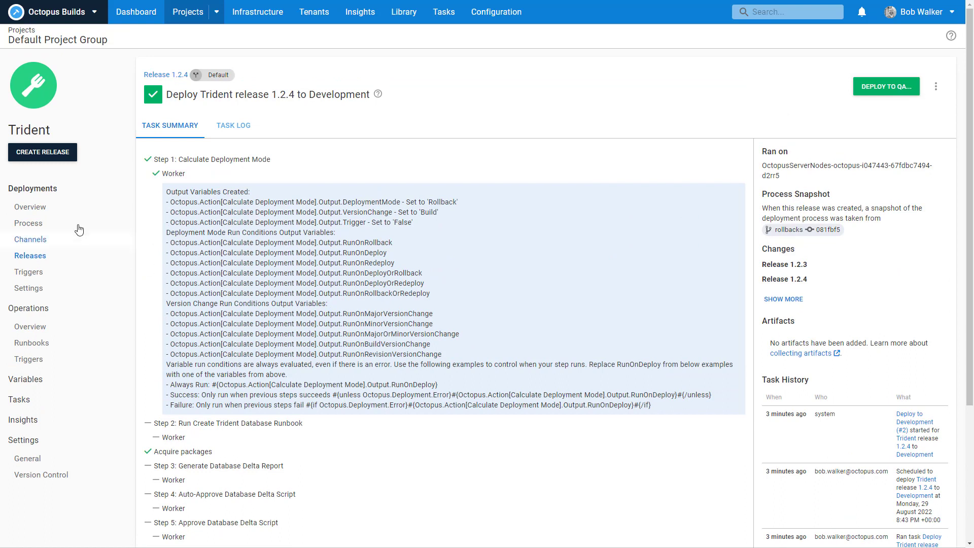
Prevent progression of release 1.2.5 with the reason "Rolled back to 1.2.4 because of a showstopping bug", and check its QA status in the project overview.
click(53, 207)
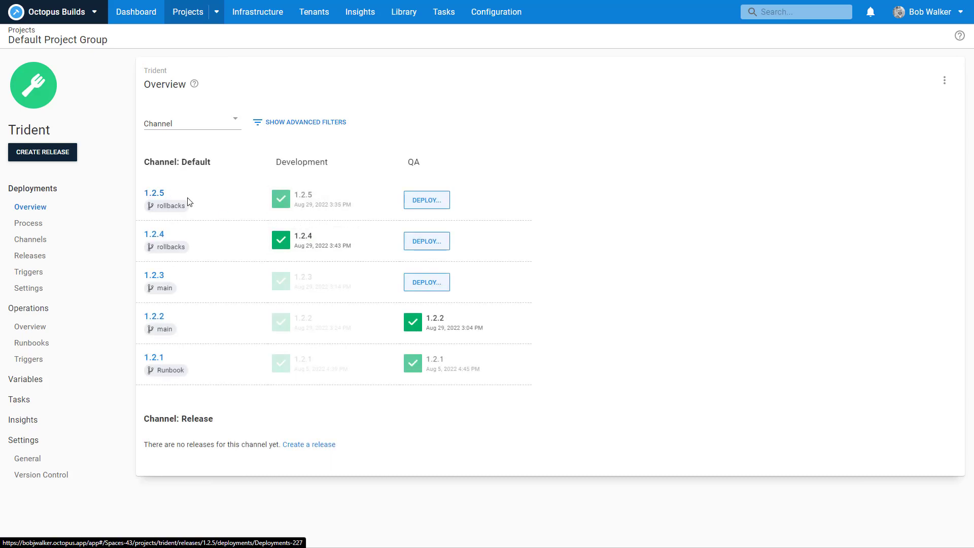
click(161, 194)
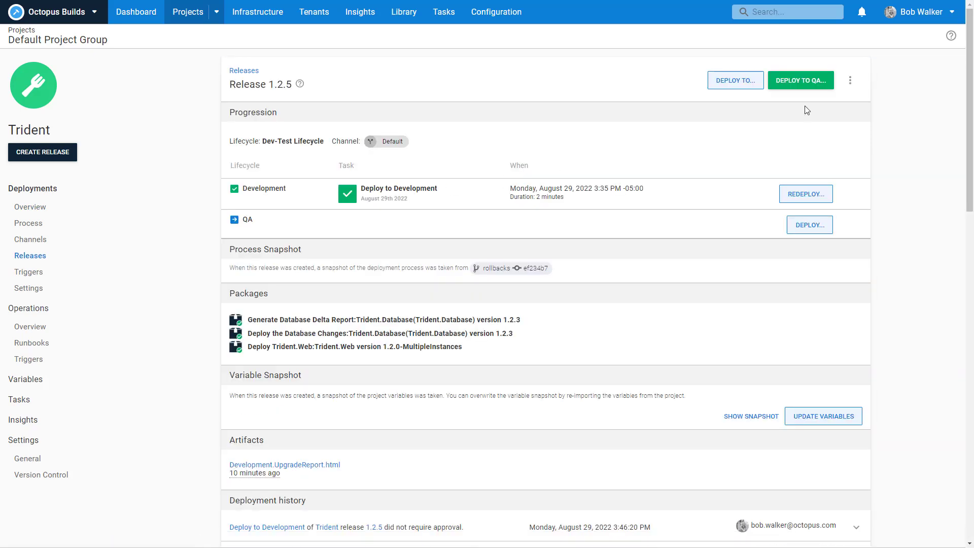
click(850, 81)
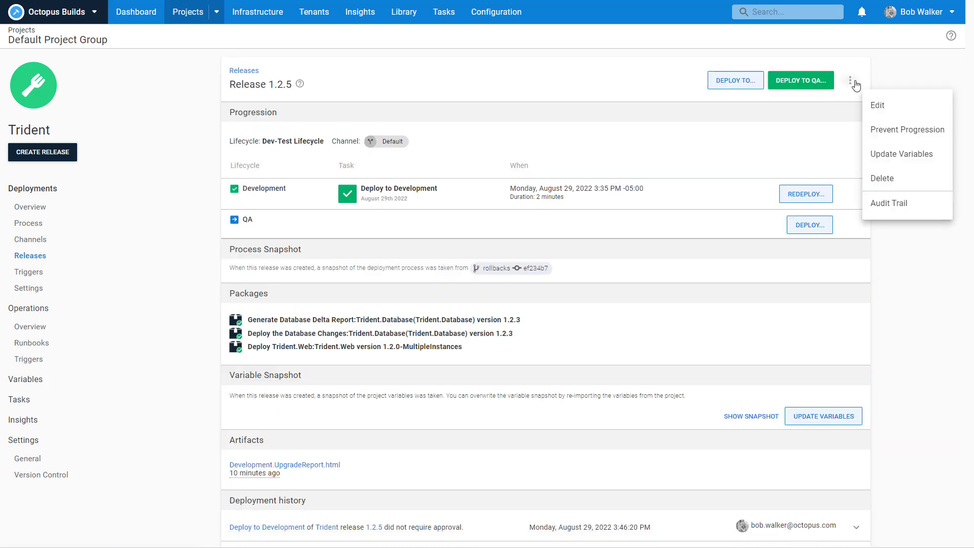
click(875, 133)
click(366, 279)
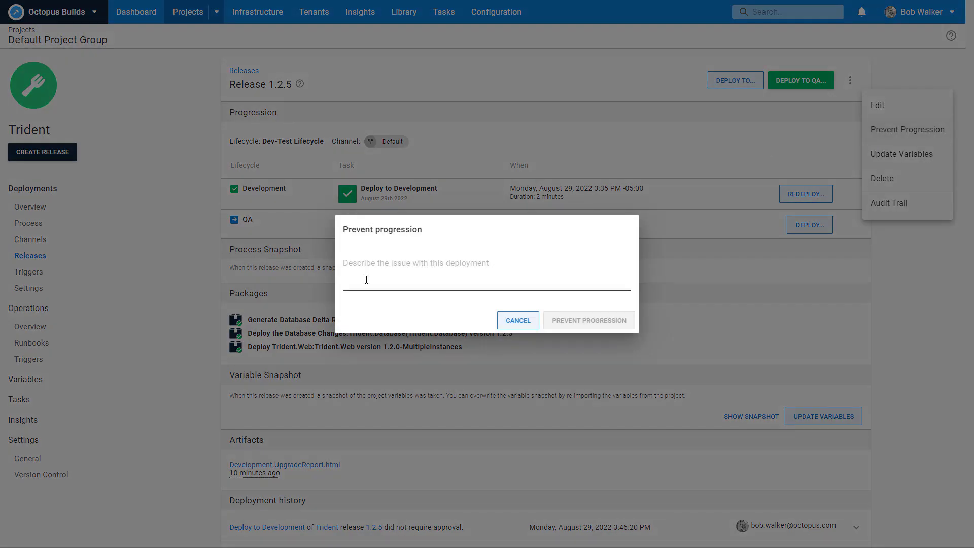
text(Rolle)
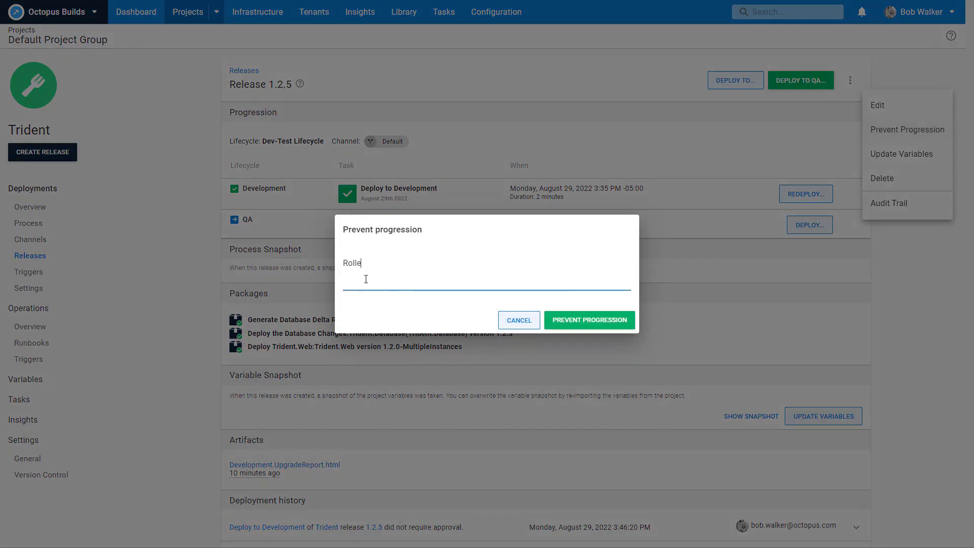
text(d back to 1.2.4 because of a )
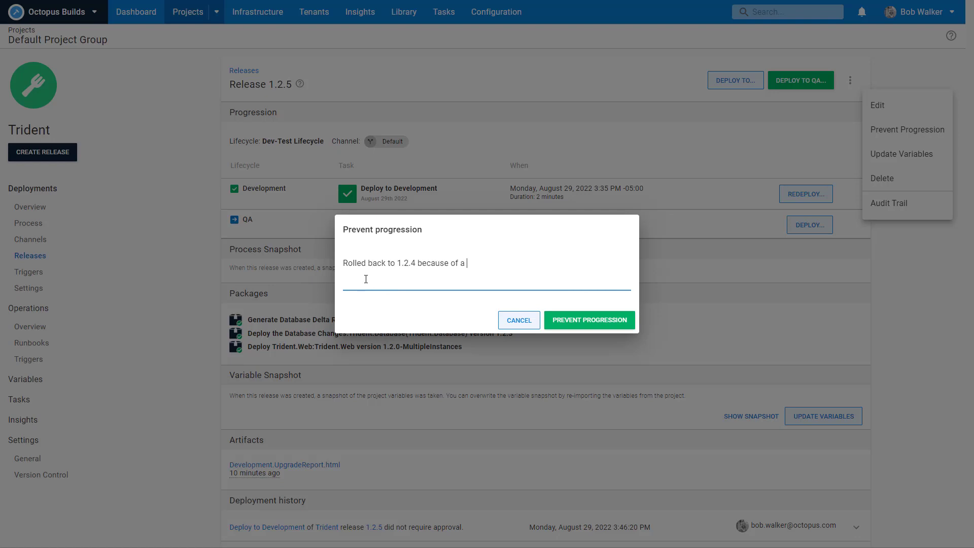
text(showstopping bug)
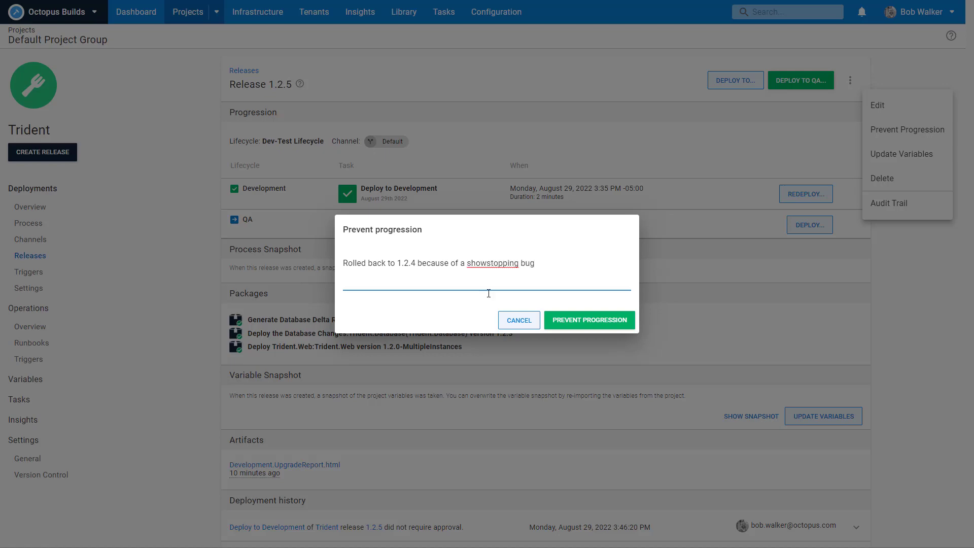
click(589, 320)
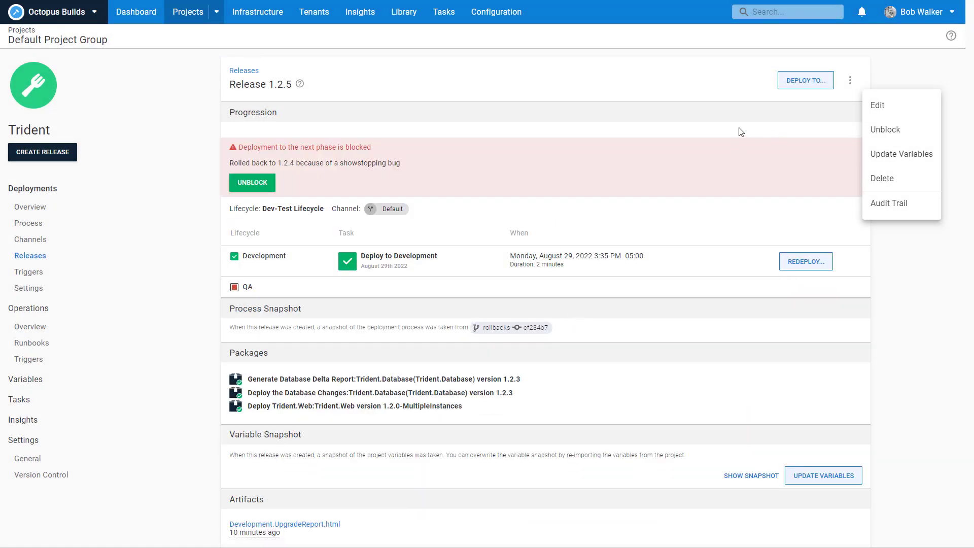
click(715, 124)
click(74, 209)
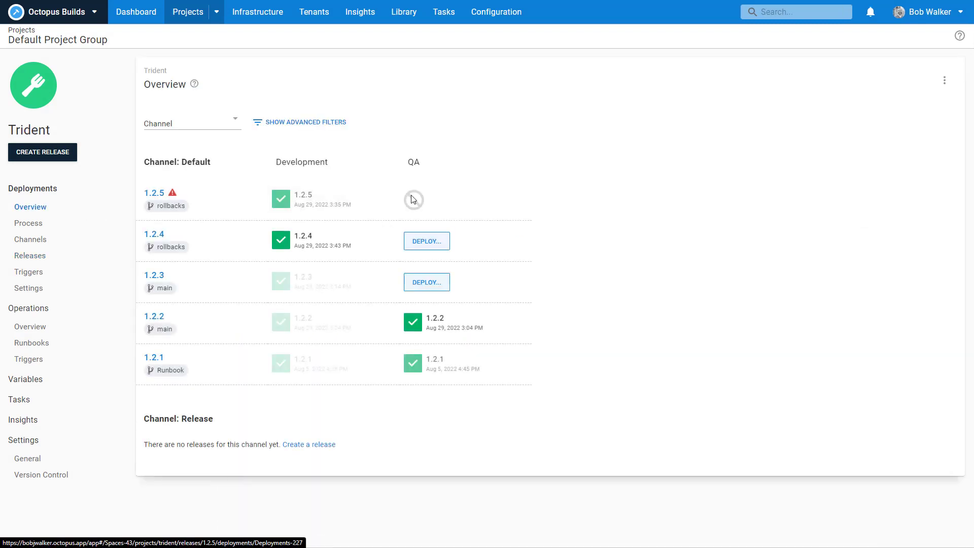
mouse_move(338, 209)
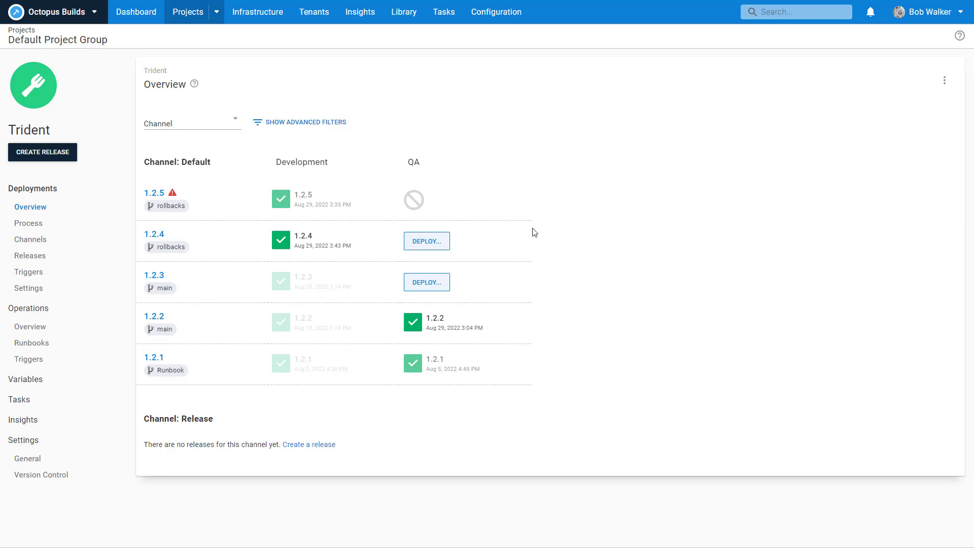
Open the rollbacks branch's deployment process and review the notes marking which steps run on deployments only.
click(44, 231)
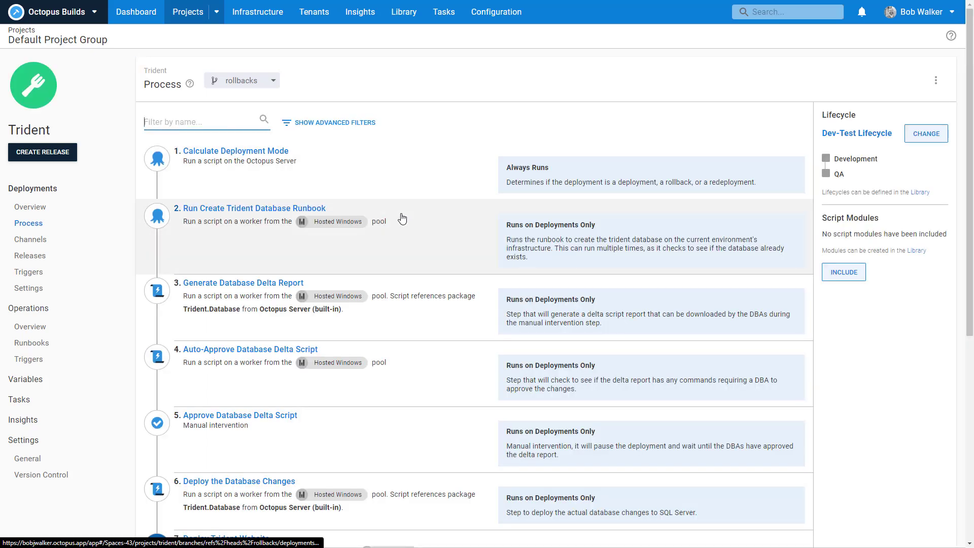
scroll(395, 304, down, 1)
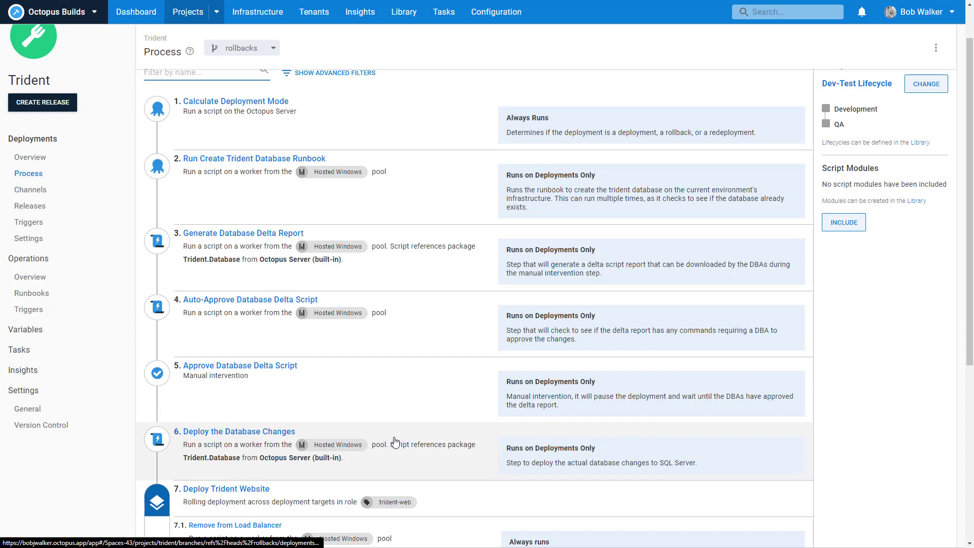
scroll(444, 299, up, 1)
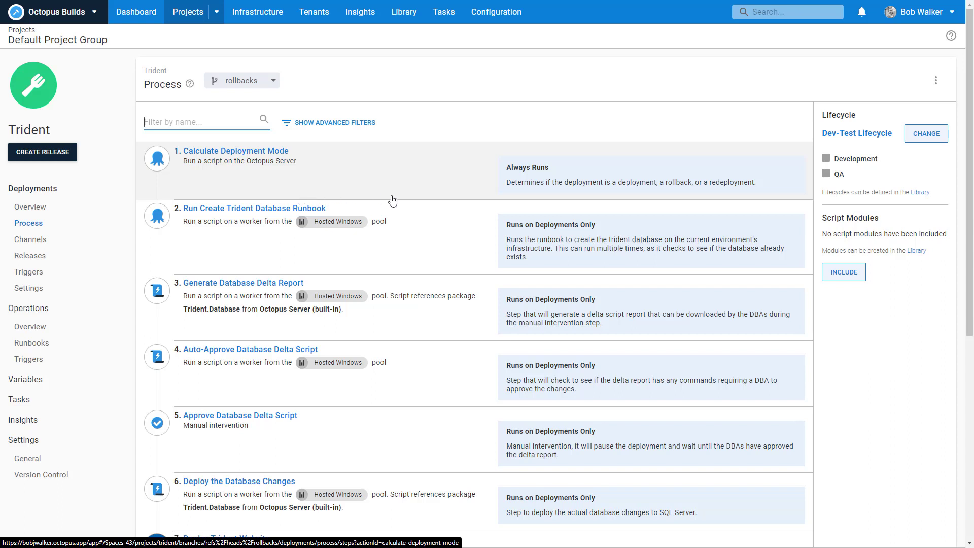
scroll(392, 200, down, 2)
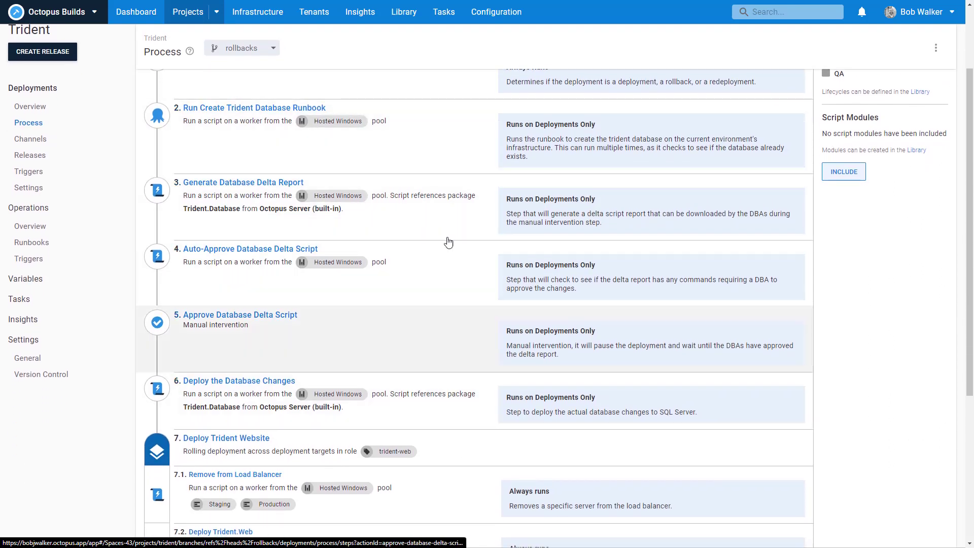